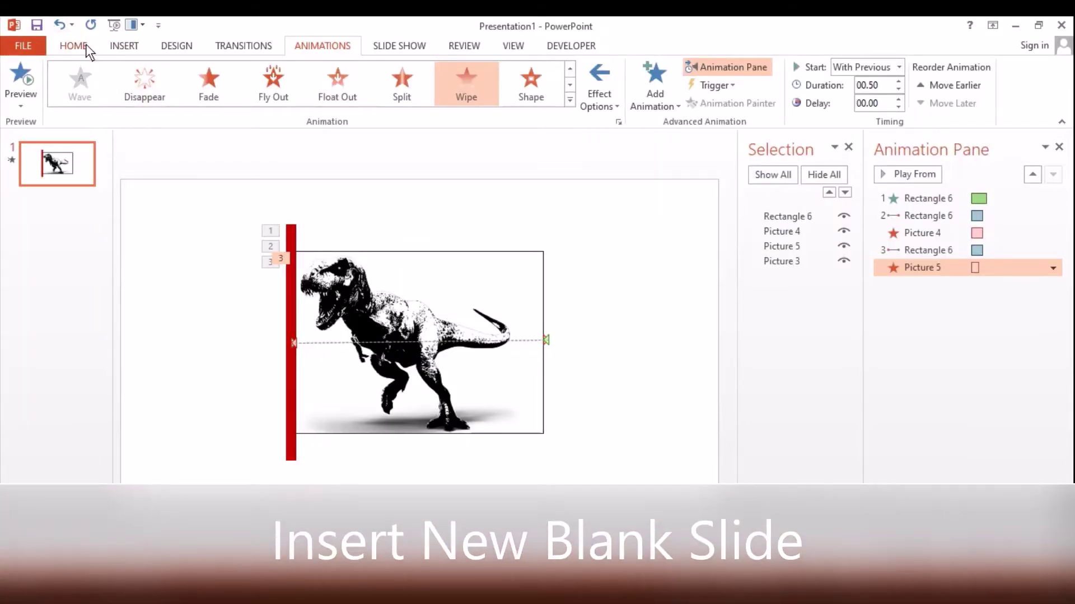
- Add a new blank second slide to the deck
left_click(78, 46)
left_click(147, 104)
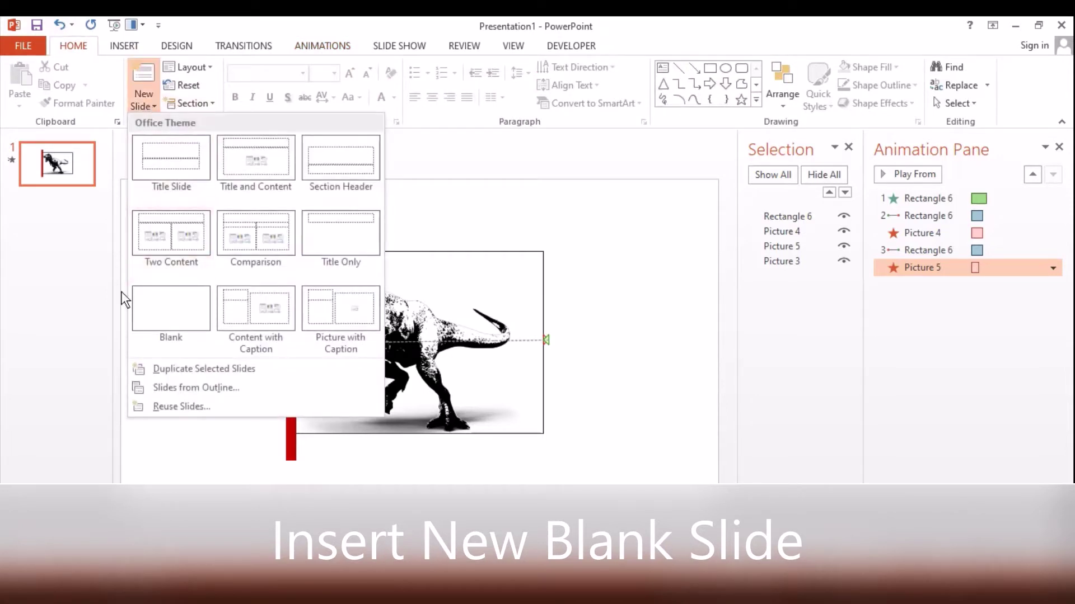
left_click(171, 317)
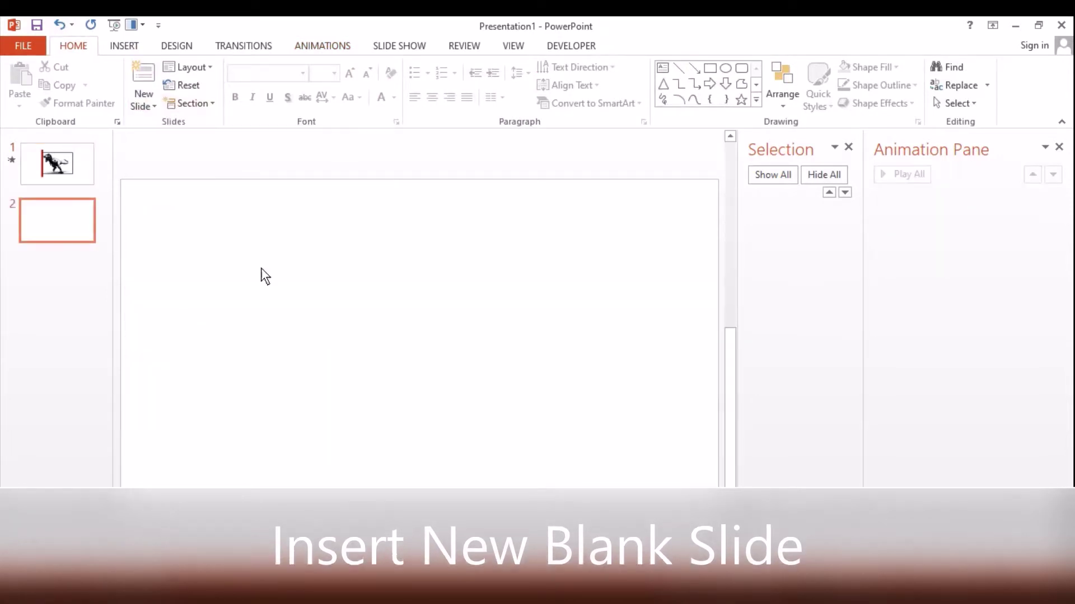
- Insert the Tyrannosaurus_rex_Roaring picture onto the blank slide
left_click(124, 45)
left_click(110, 94)
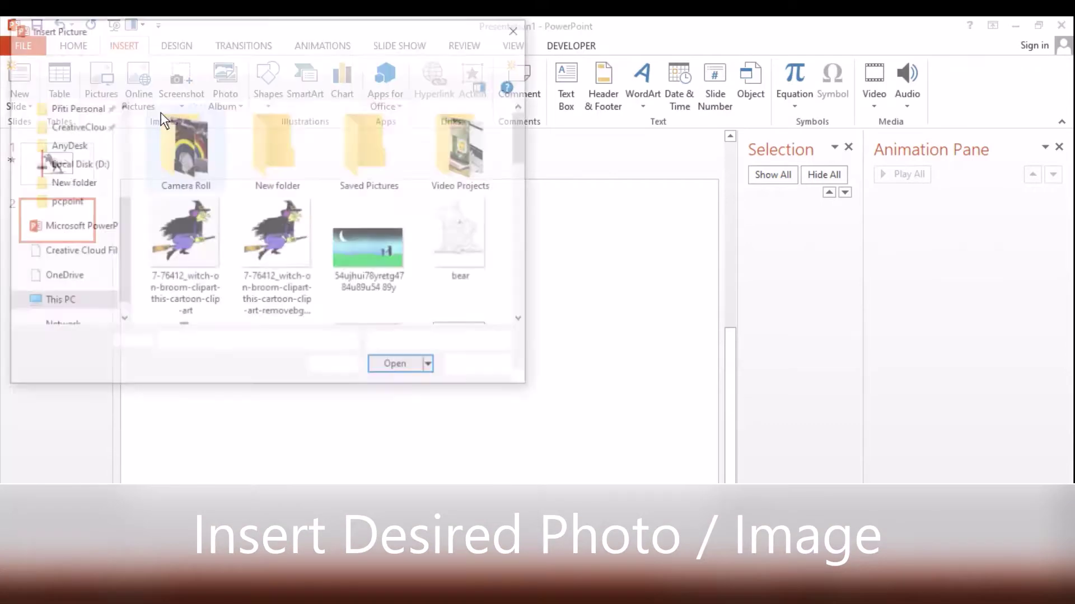
scroll(400, 196, "up", 3)
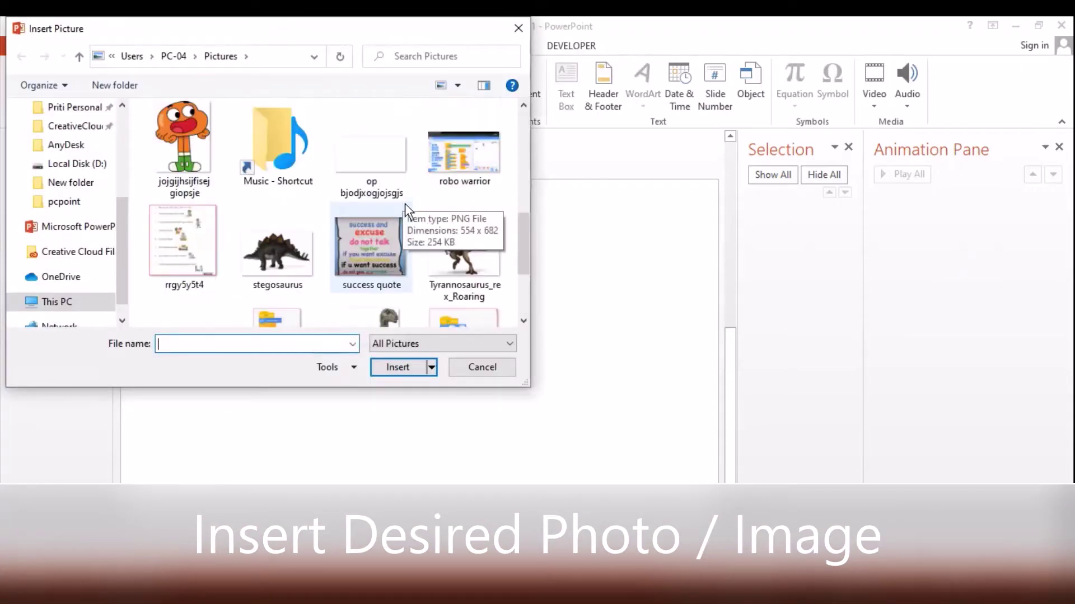
scroll(425, 219, "down", 2)
left_click(476, 187)
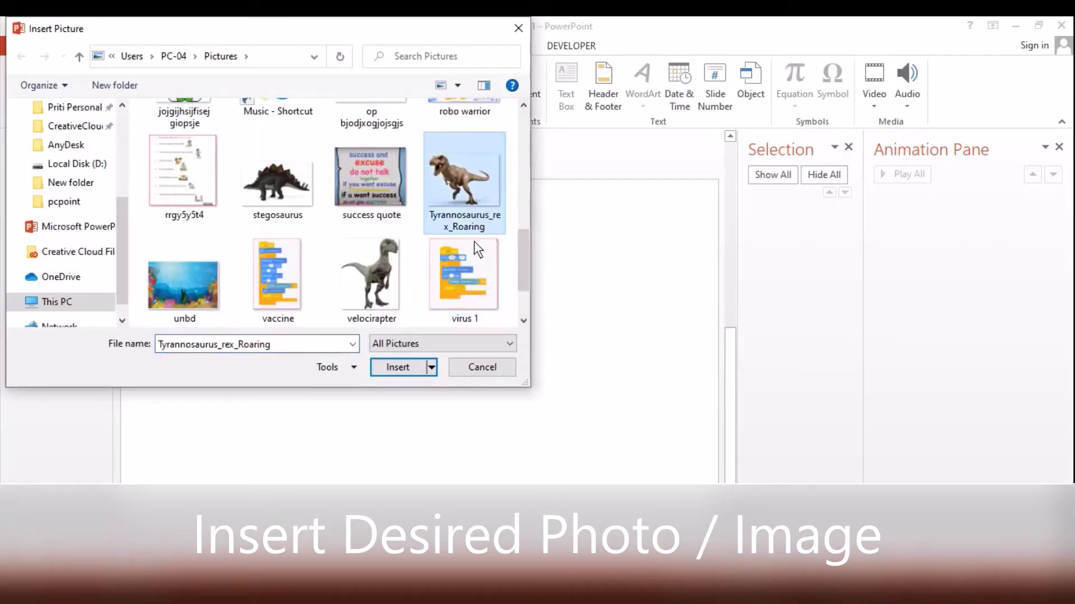
left_click(398, 367)
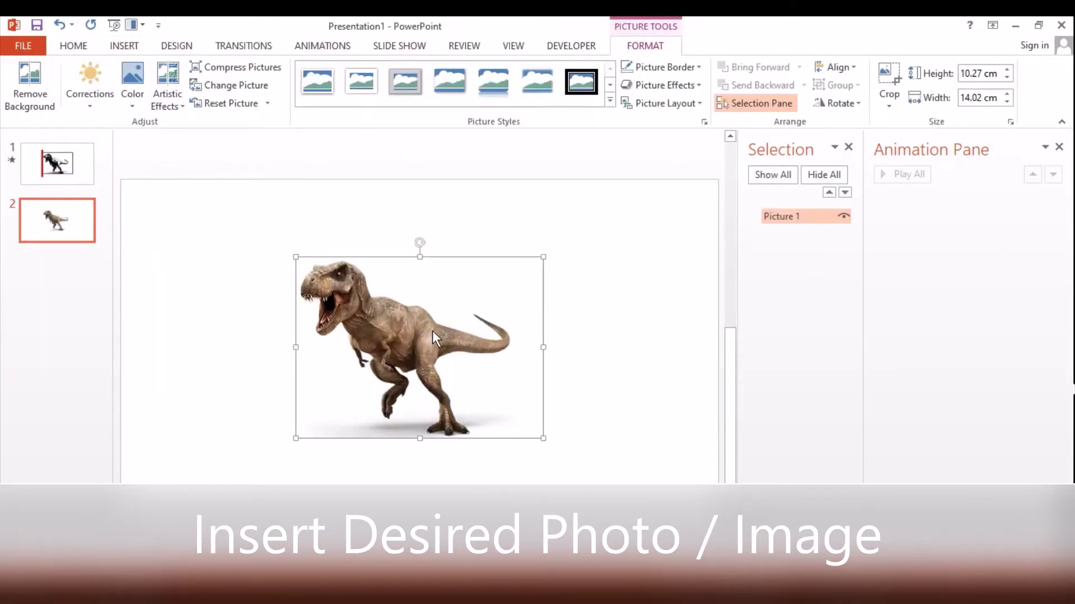
- Duplicate the T-rex twice, offsetting the copies into an overlapping row of three
key("ctrl+d")
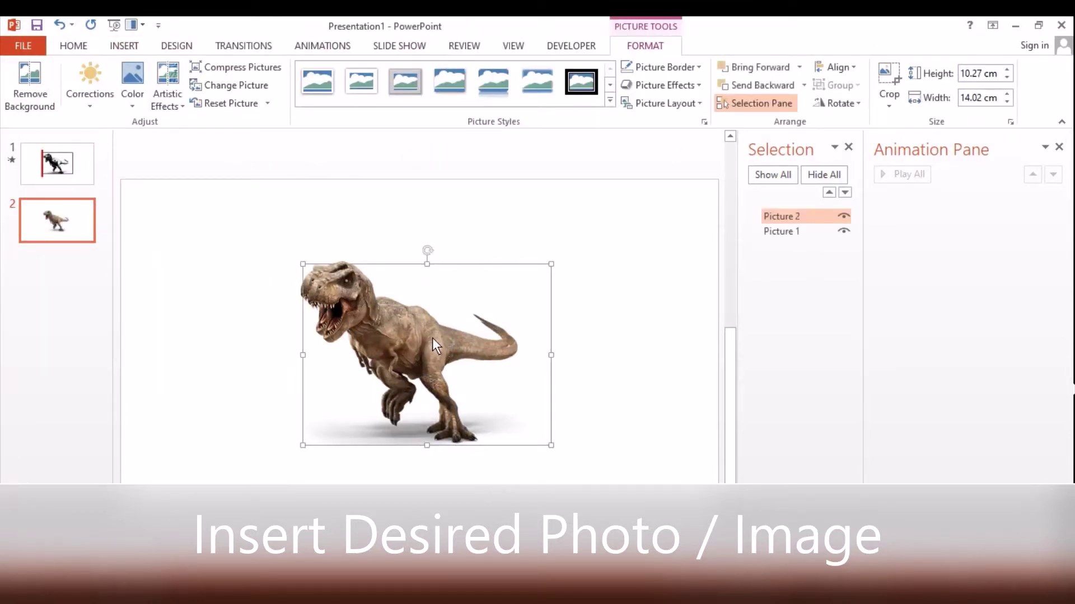
mouse_move(433, 337)
left_mouse_down()
mouse_move(452, 345)
mouse_move(335, 345)
mouse_move(341, 392)
mouse_move(430, 384)
mouse_move(228, 362)
left_mouse_up()
key("ctrl+d")
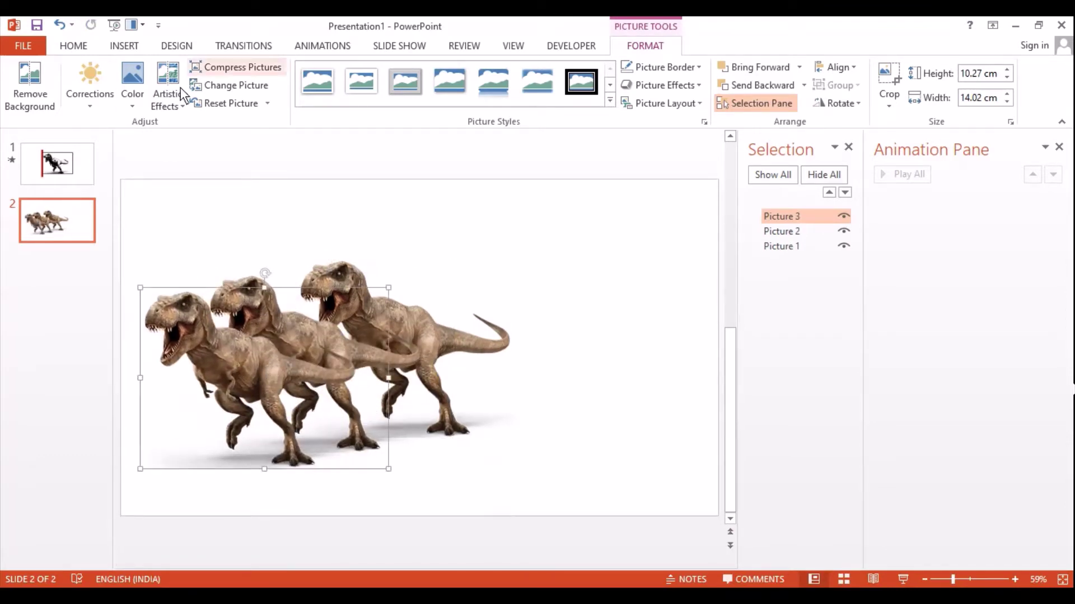
left_click(125, 96)
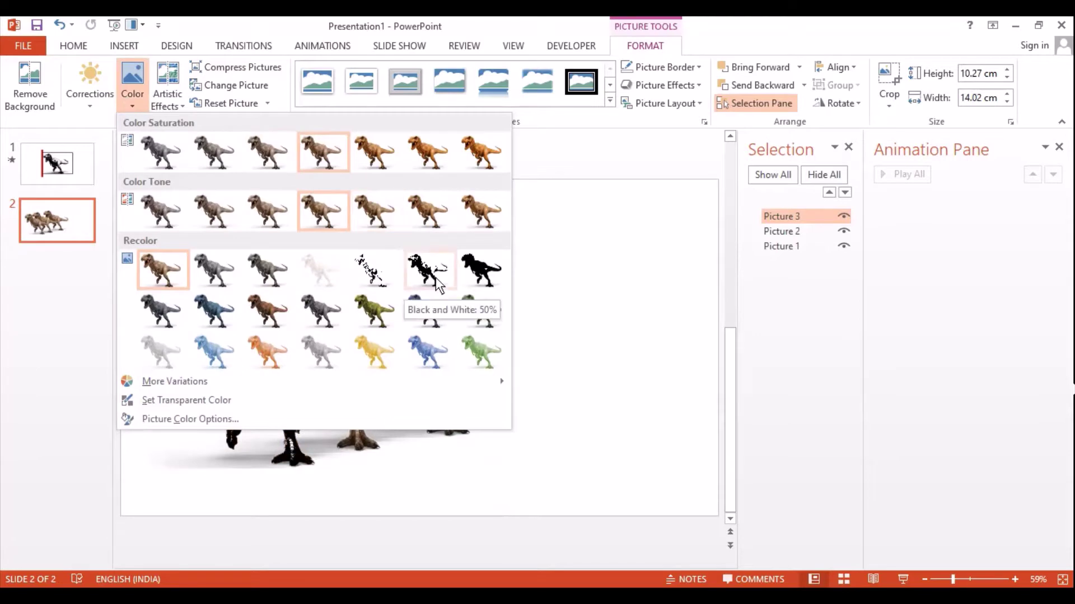
- Recolour the front T-rex Black and White: 50% and move it to the slide's right edge
key("Escape")
left_click(301, 366)
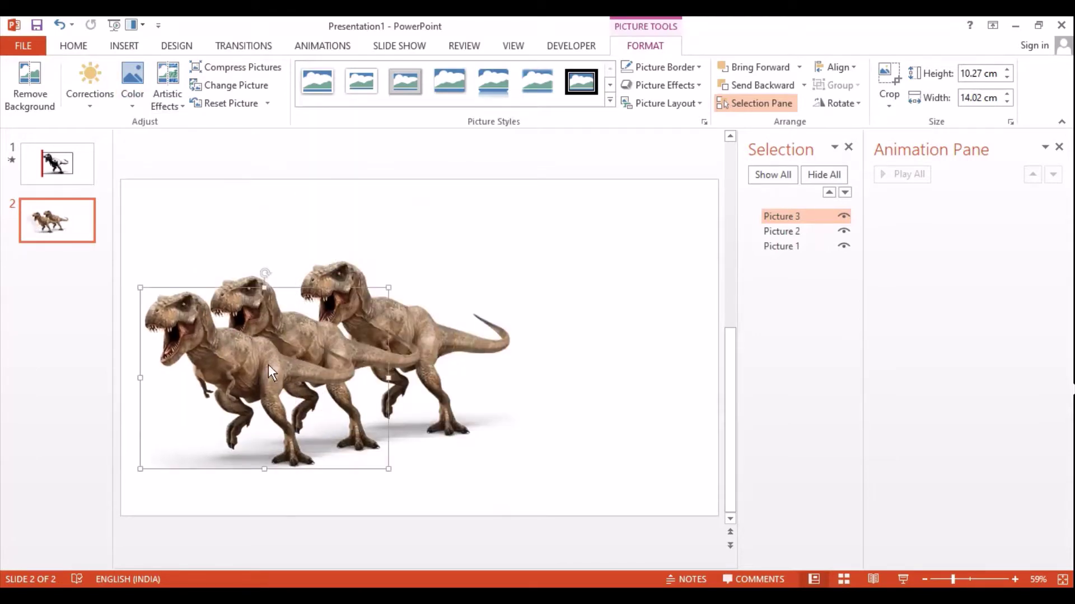
left_click(126, 96)
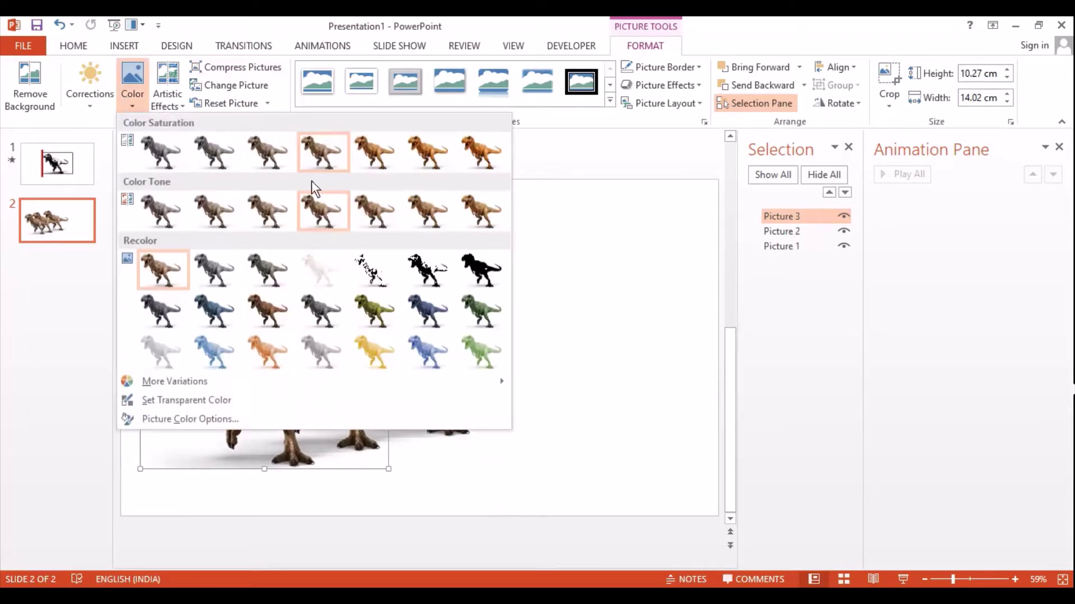
left_click(436, 277)
left_click_drag(325, 331, 718, 267)
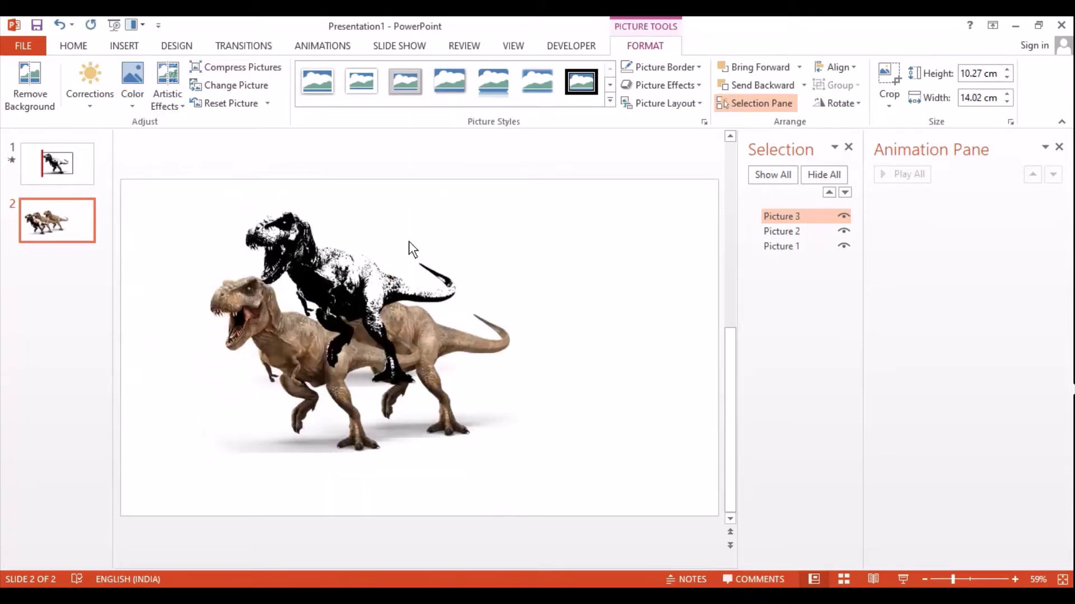
- Turn the middle T-rex grey
left_click(310, 327)
left_click(130, 109)
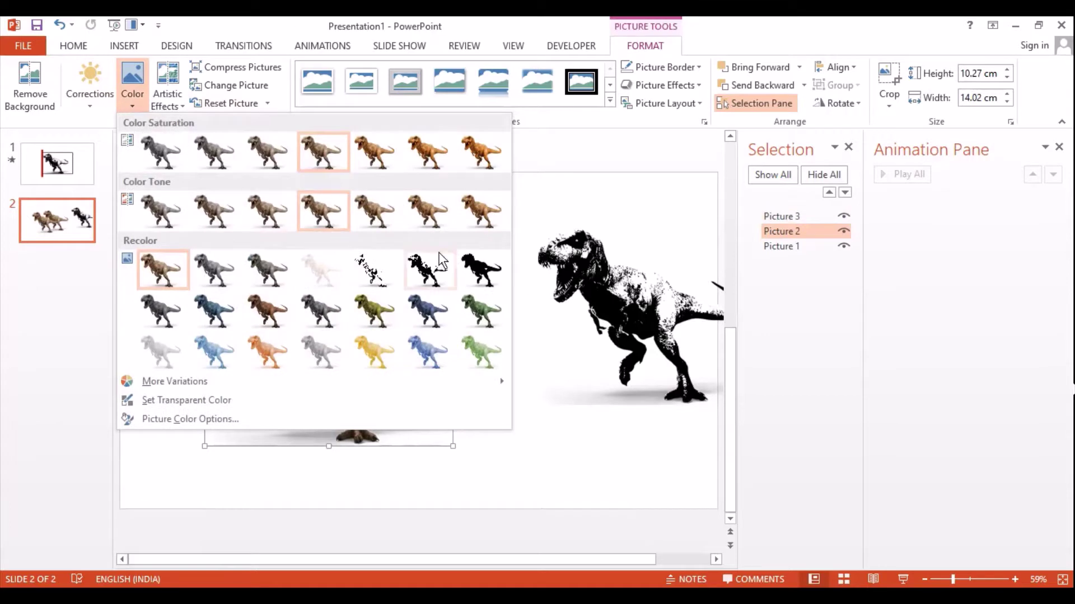
key("Escape")
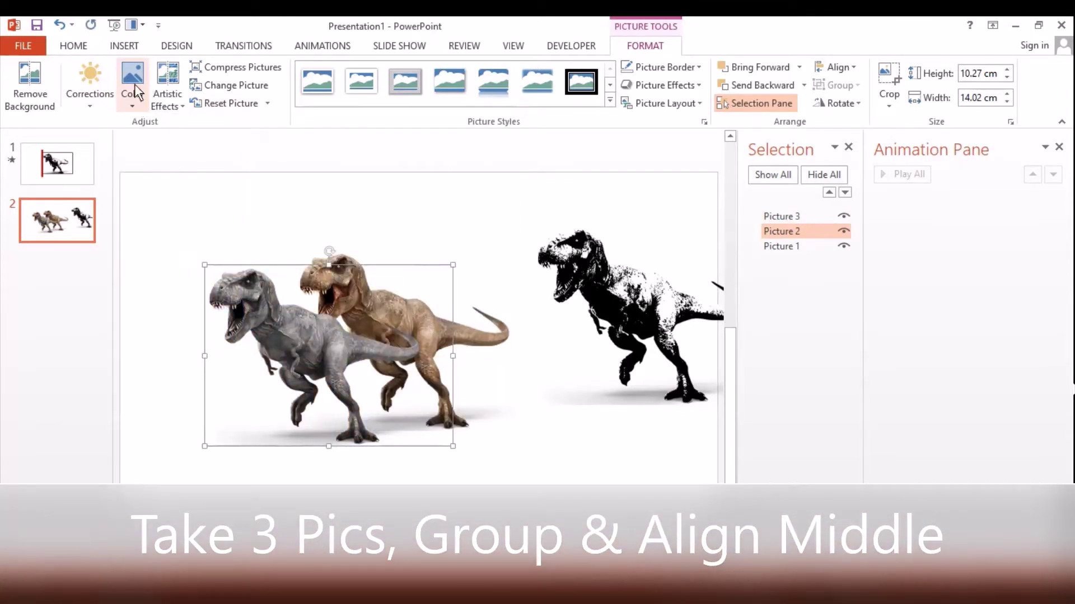
- Stack all three T-rex pictures with Align Center and Align Middle, shifted slightly left
left_click(475, 334)
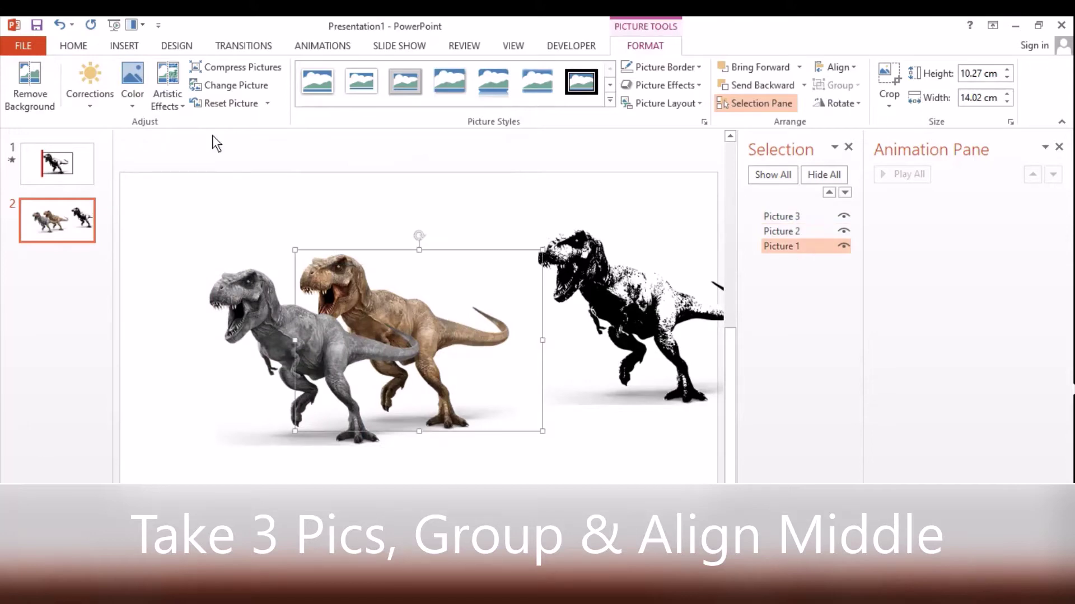
left_click(469, 217)
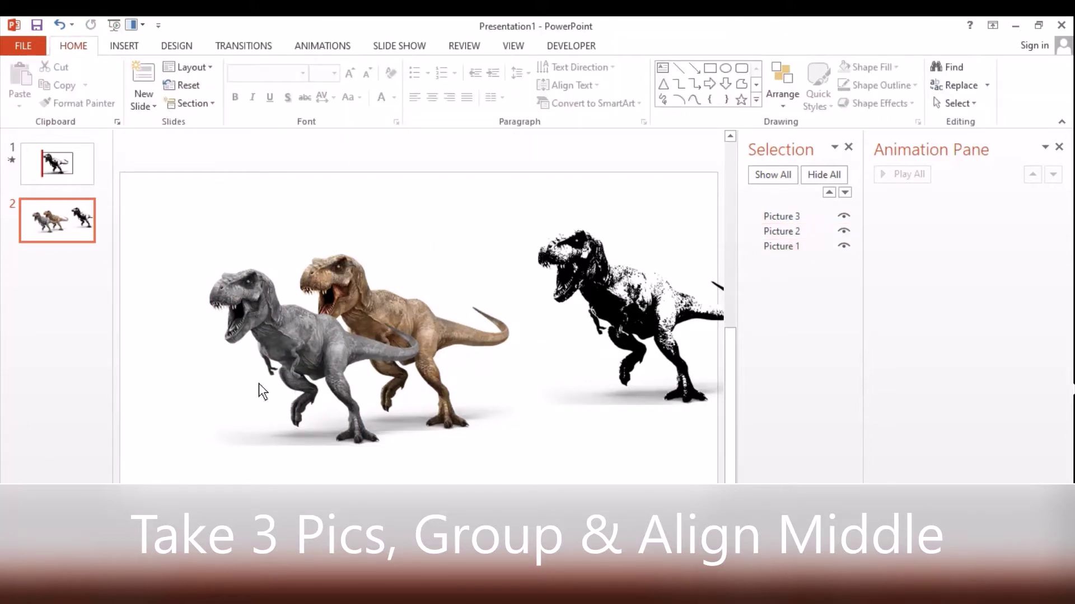
left_click_drag(192, 185, 740, 530)
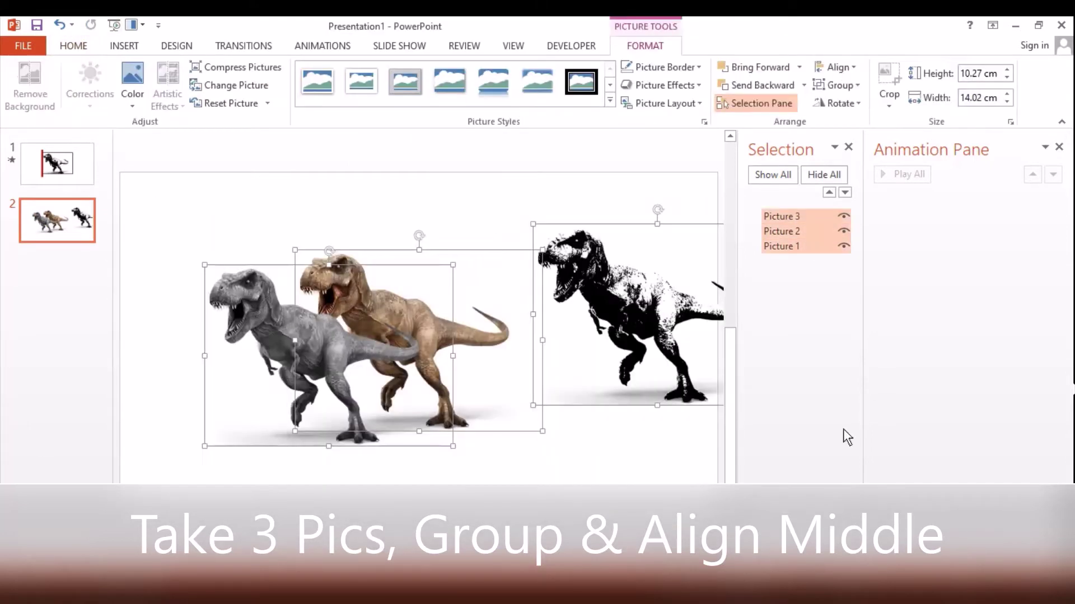
left_click(848, 67)
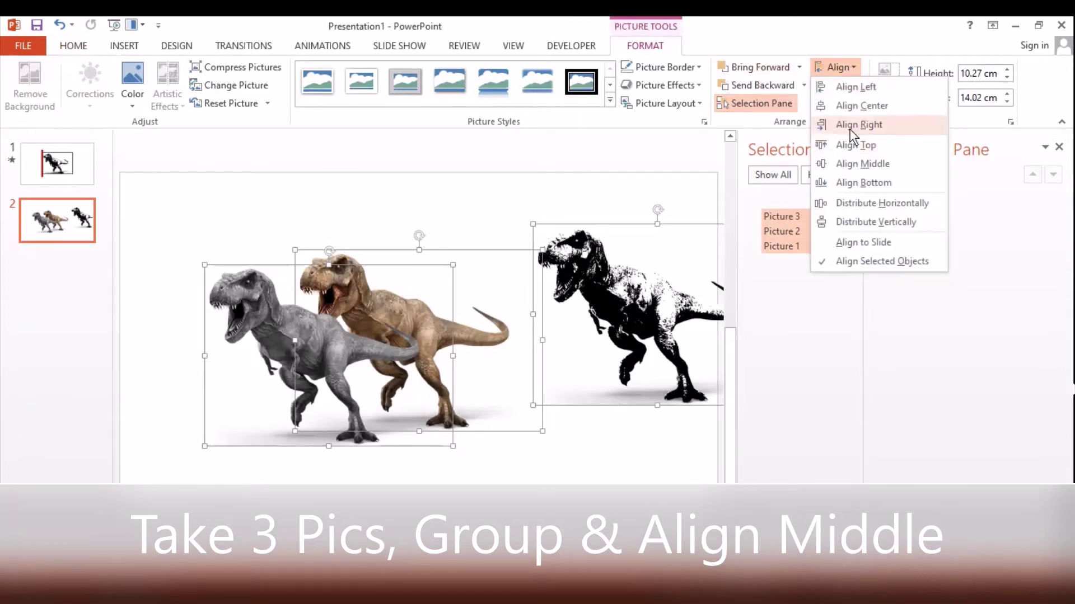
left_click(850, 126)
left_click(833, 68)
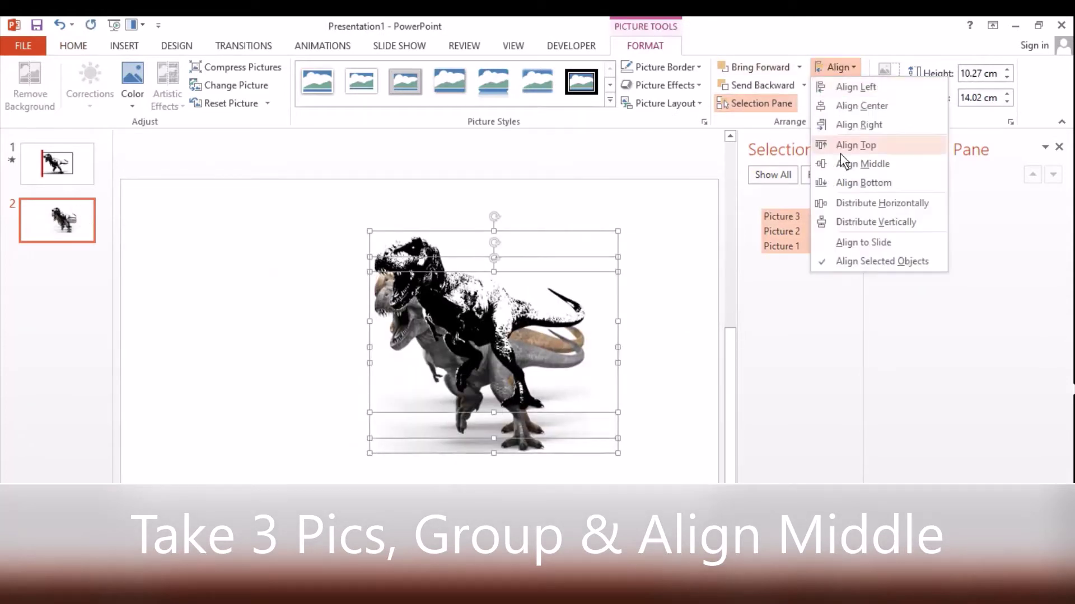
left_click(842, 162)
left_click_drag(538, 333, 493, 335)
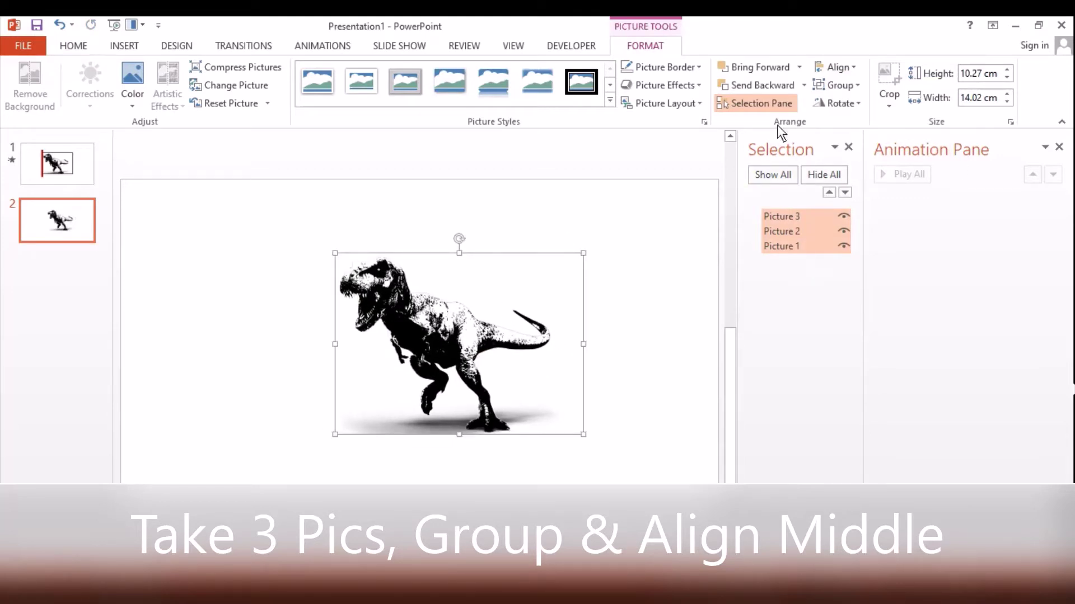
- Hide the Selection Pane listing the slide objects
left_click(849, 147)
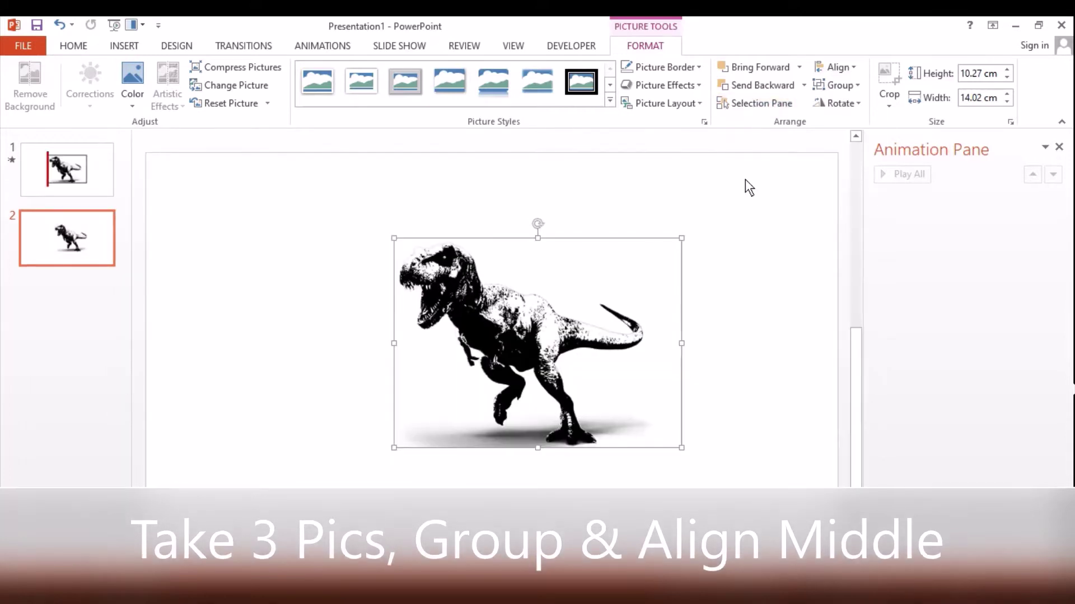
left_click(756, 103)
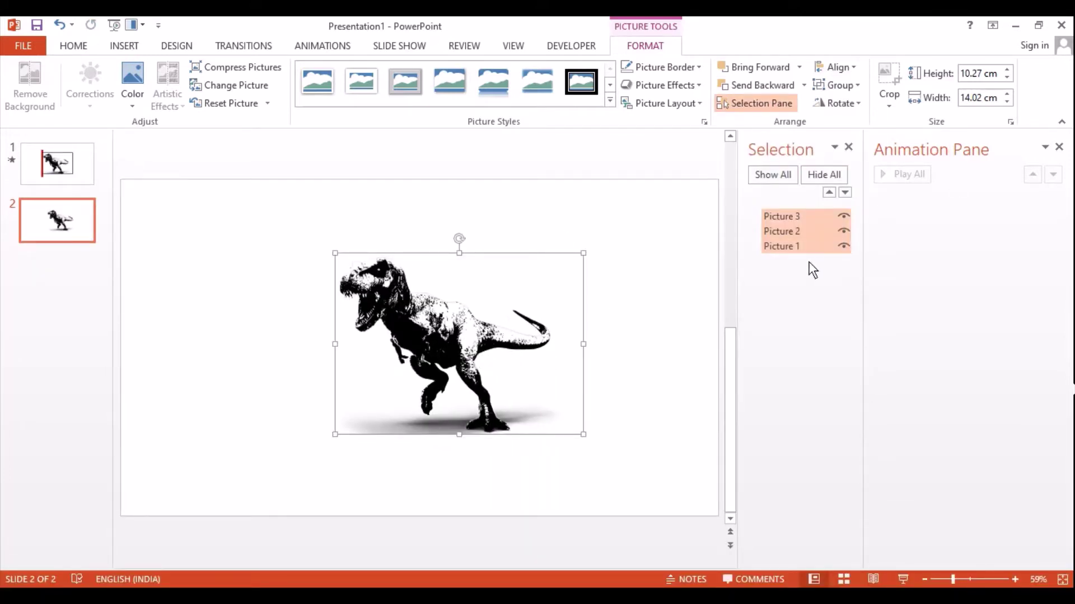
left_click(848, 148)
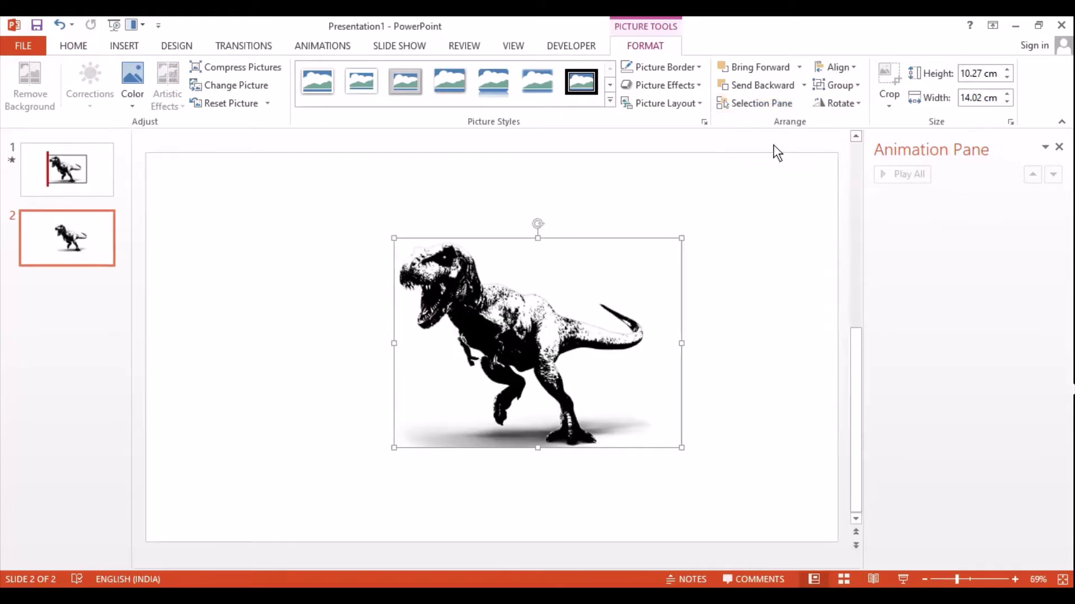
- Draw a tall narrow blue rectangle flush against the stacked T-rex's left edge
left_click(115, 43)
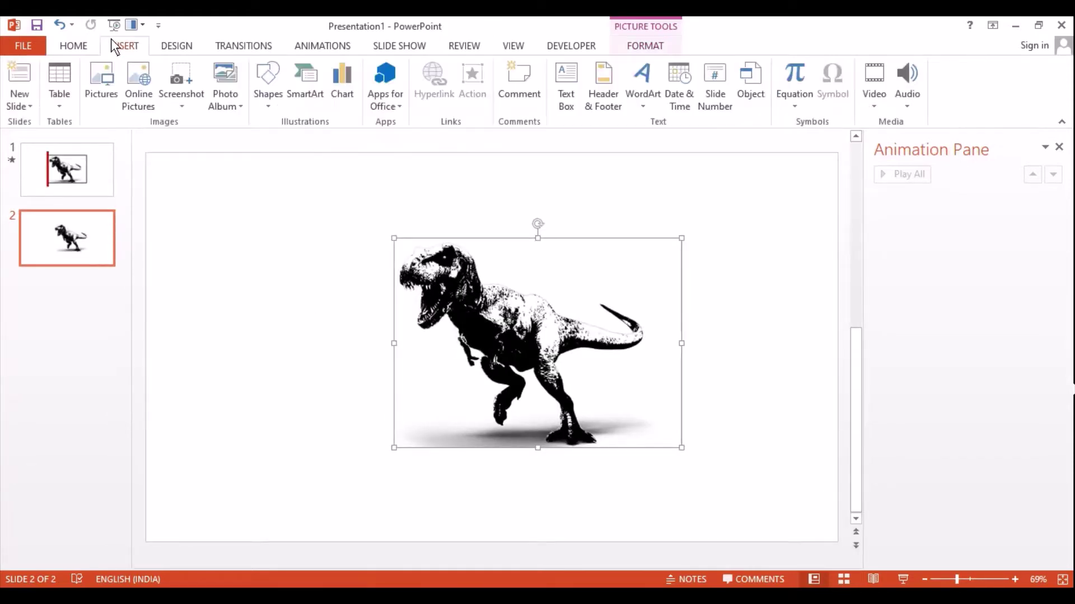
left_click(264, 99)
left_click(308, 140)
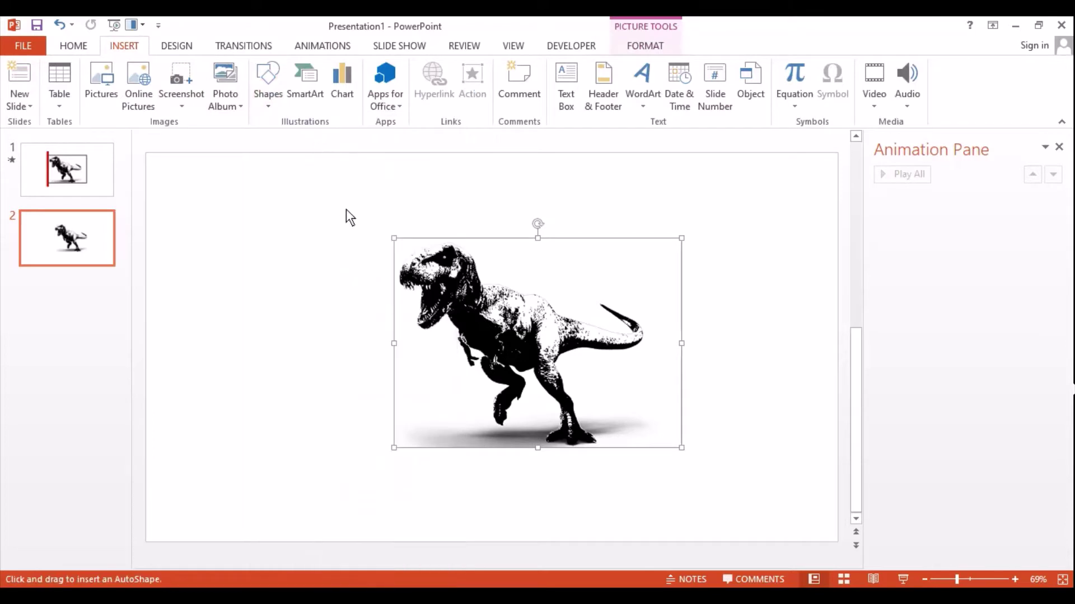
left_click_drag(368, 213, 387, 515)
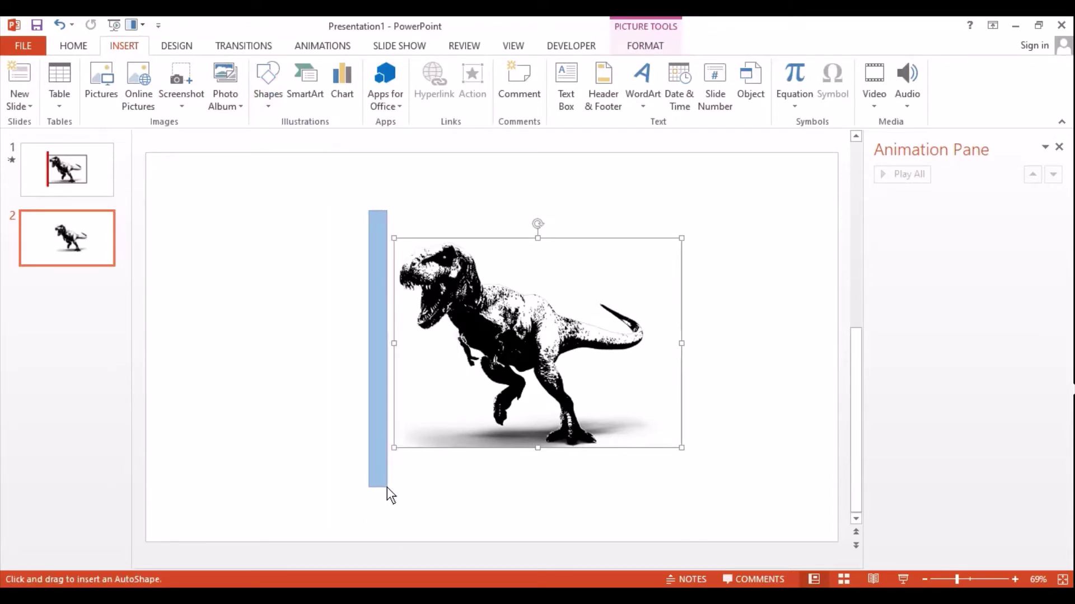
left_click_drag(388, 515, 387, 487)
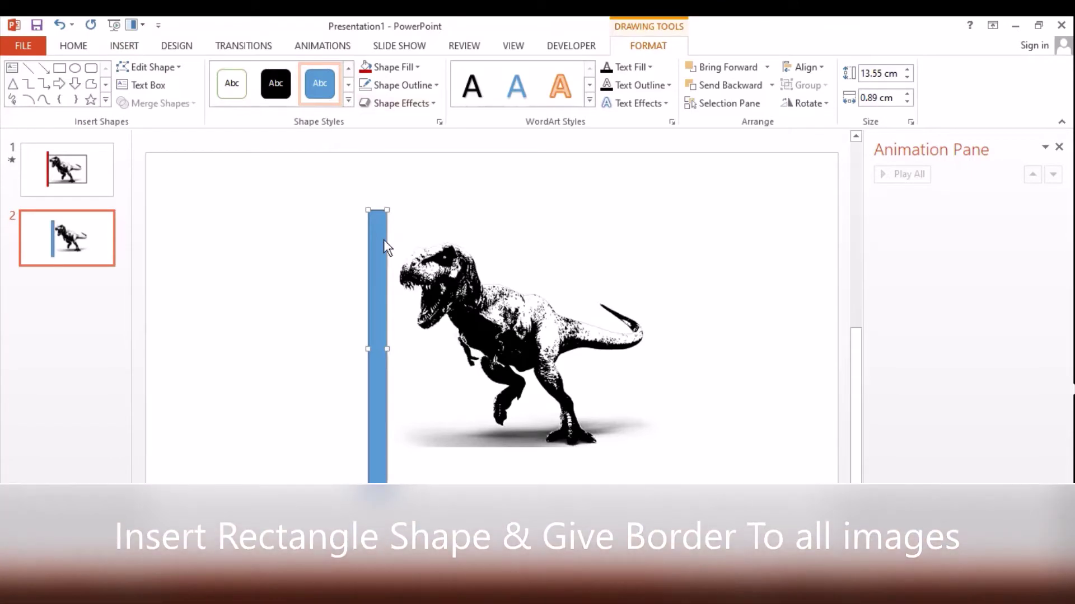
mouse_move(379, 319)
left_mouse_down()
mouse_move(451, 327)
mouse_move(368, 317)
mouse_move(379, 320)
left_mouse_up()
left_click(504, 329)
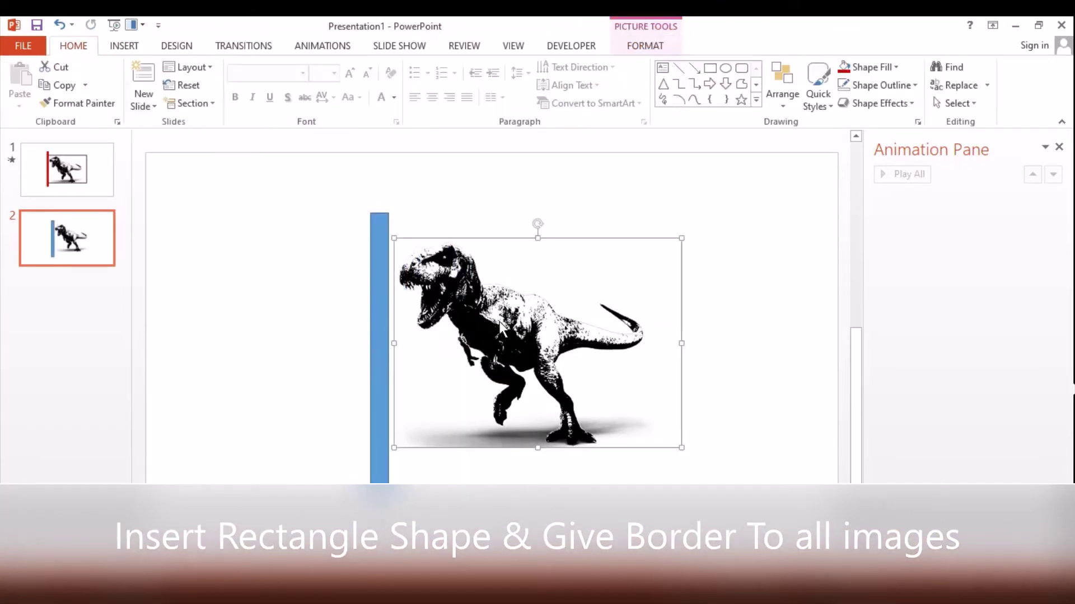
- Add a black picture border to the black-and-white T-rex
left_click(646, 49)
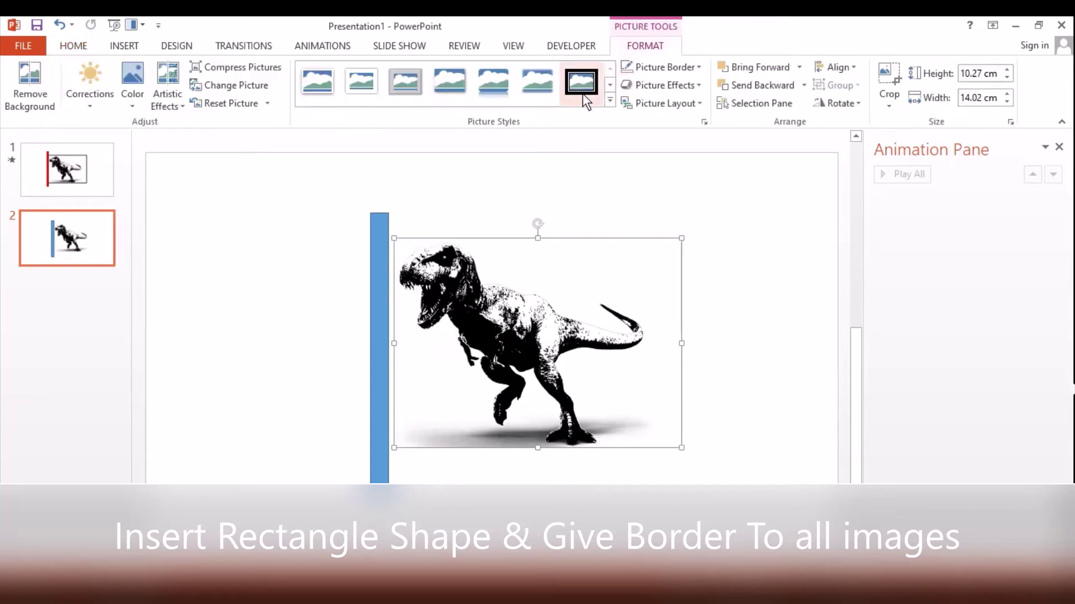
left_click(663, 66)
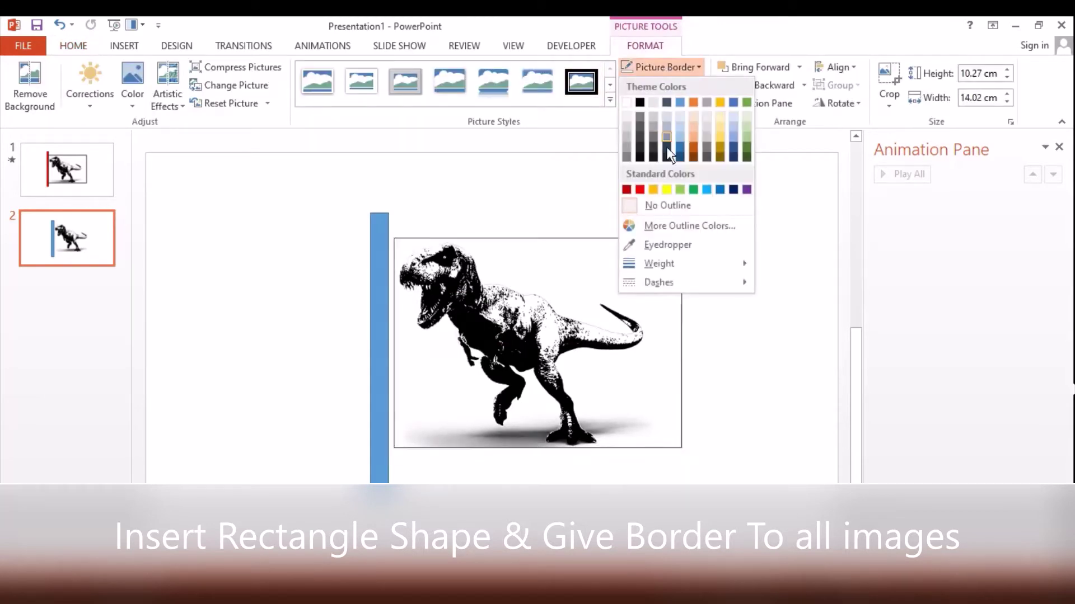
left_click(639, 102)
left_click(666, 67)
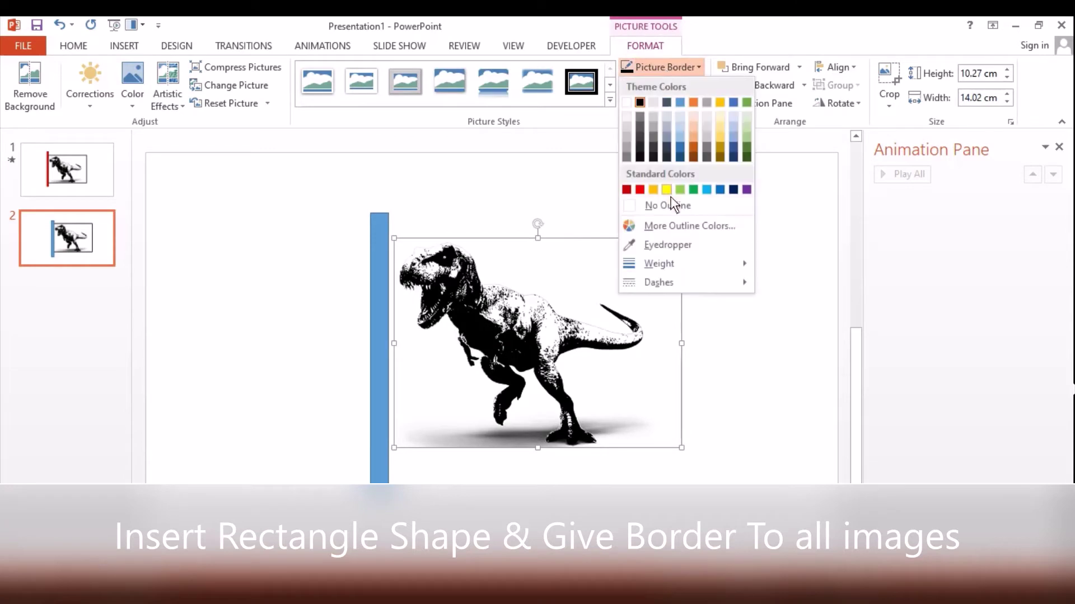
left_click(591, 366)
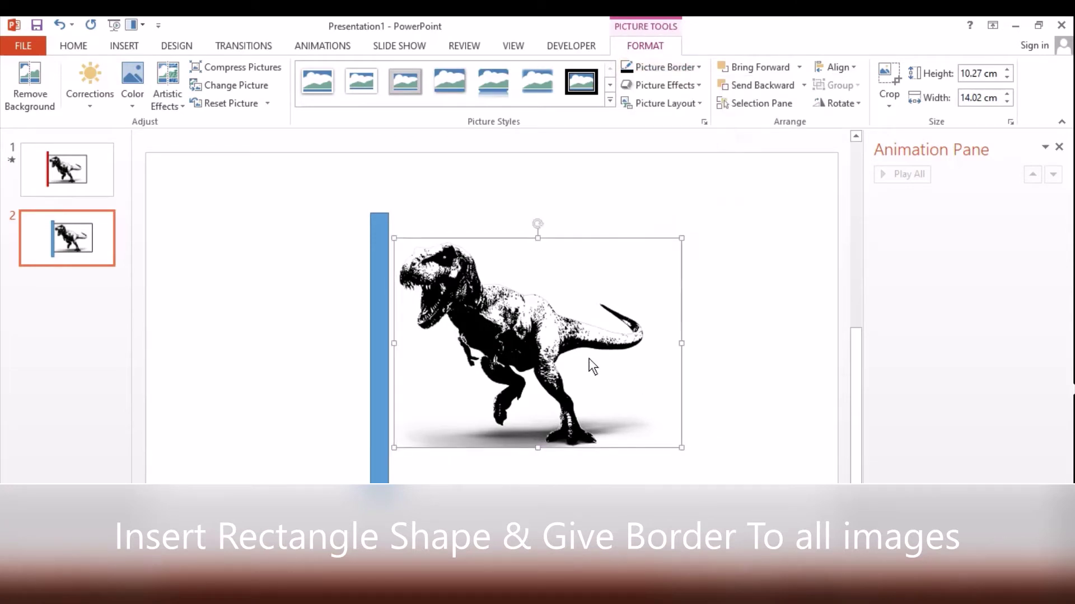
left_click(75, 47)
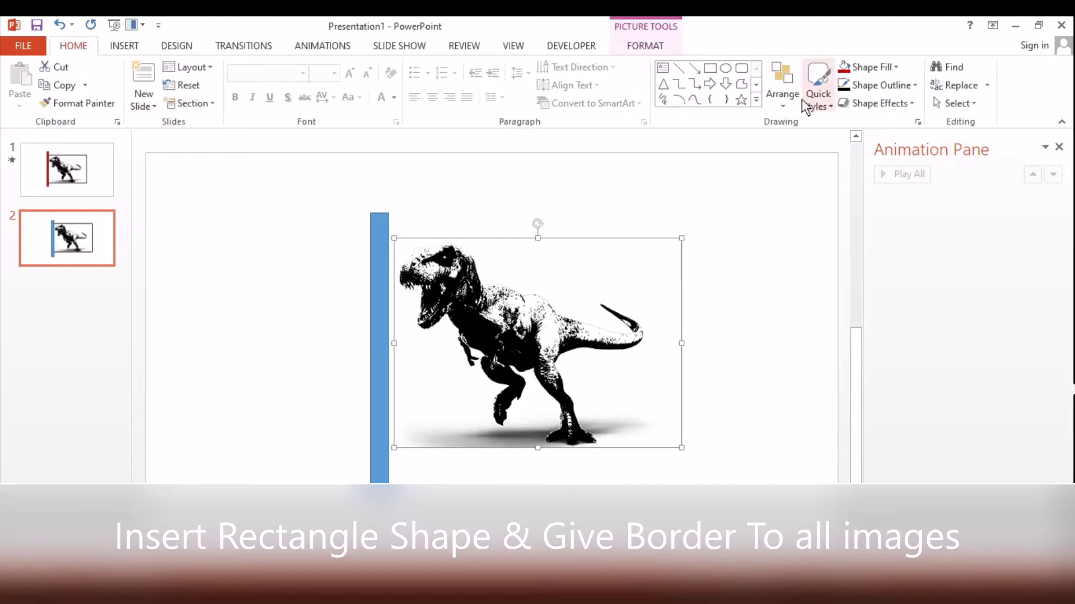
left_click(784, 99)
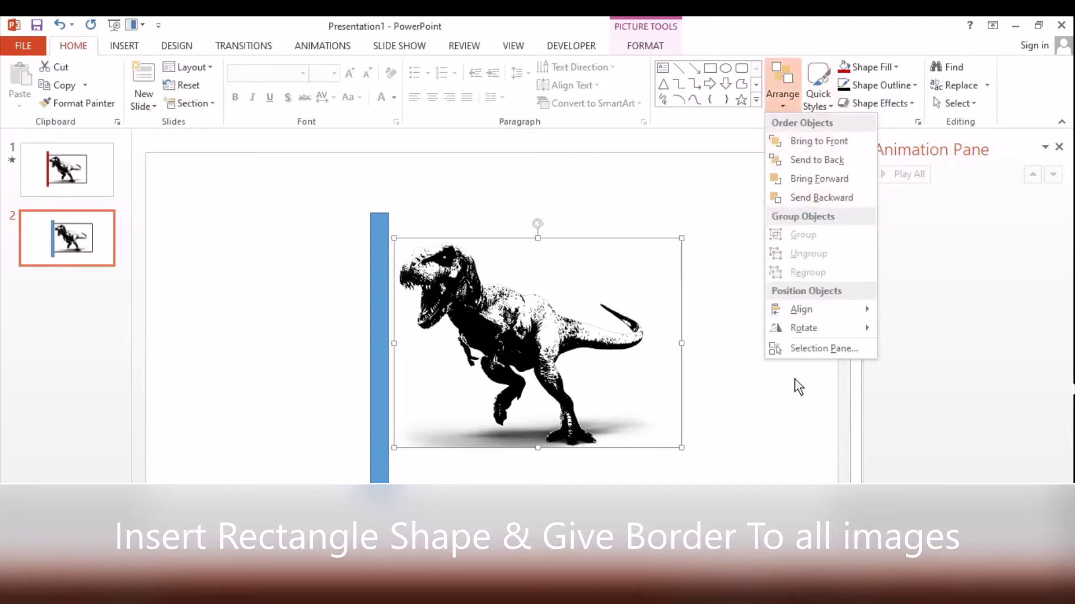
- Hide Picture 3 in the Selection Pane and give the grey T-rex a black border
left_click(806, 348)
left_click(843, 234)
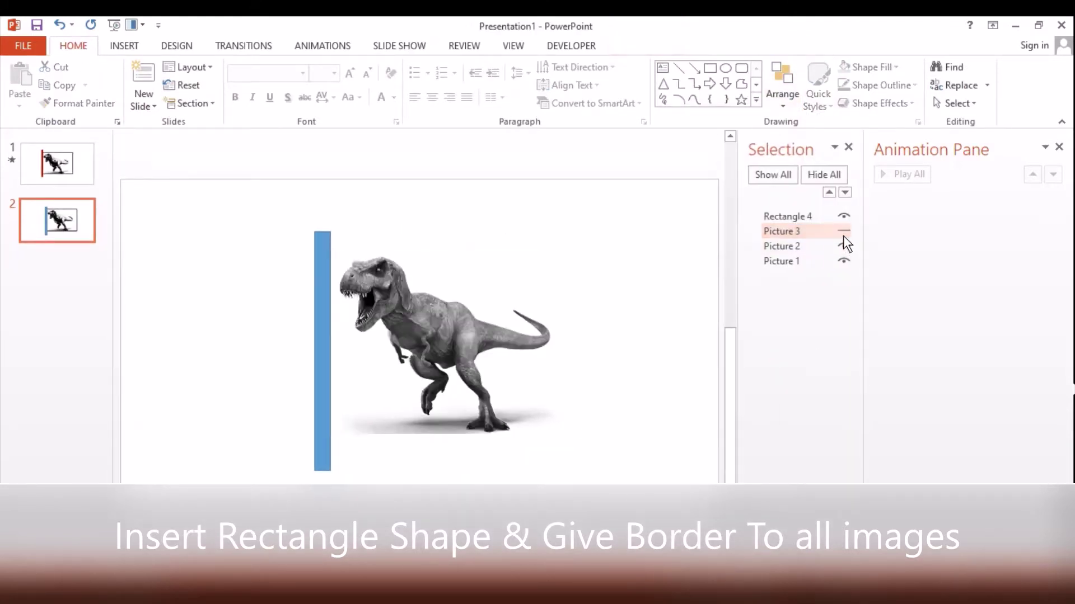
left_click(462, 331)
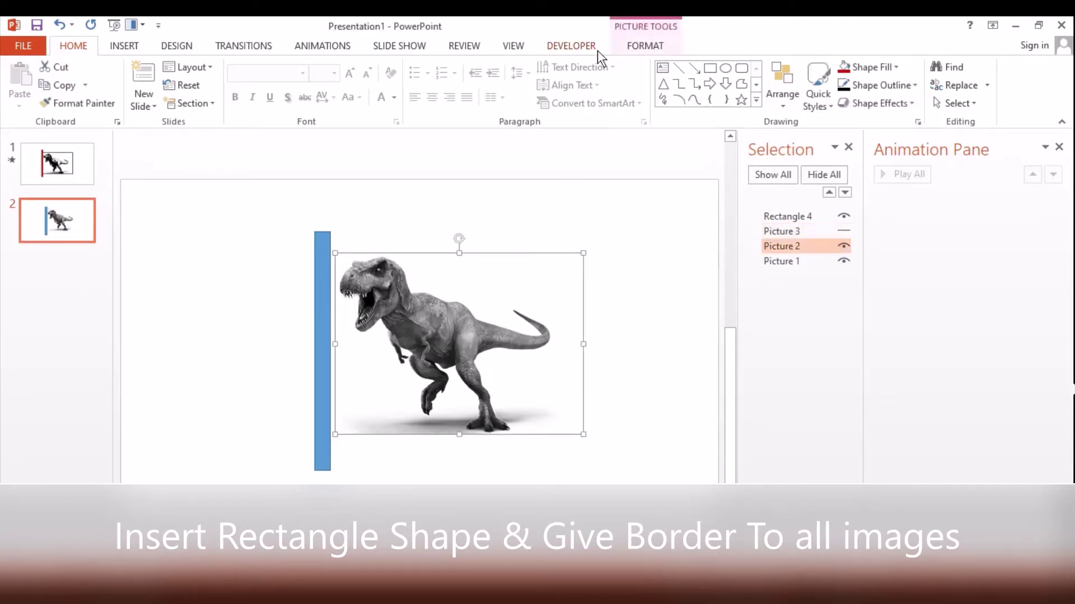
left_click(649, 47)
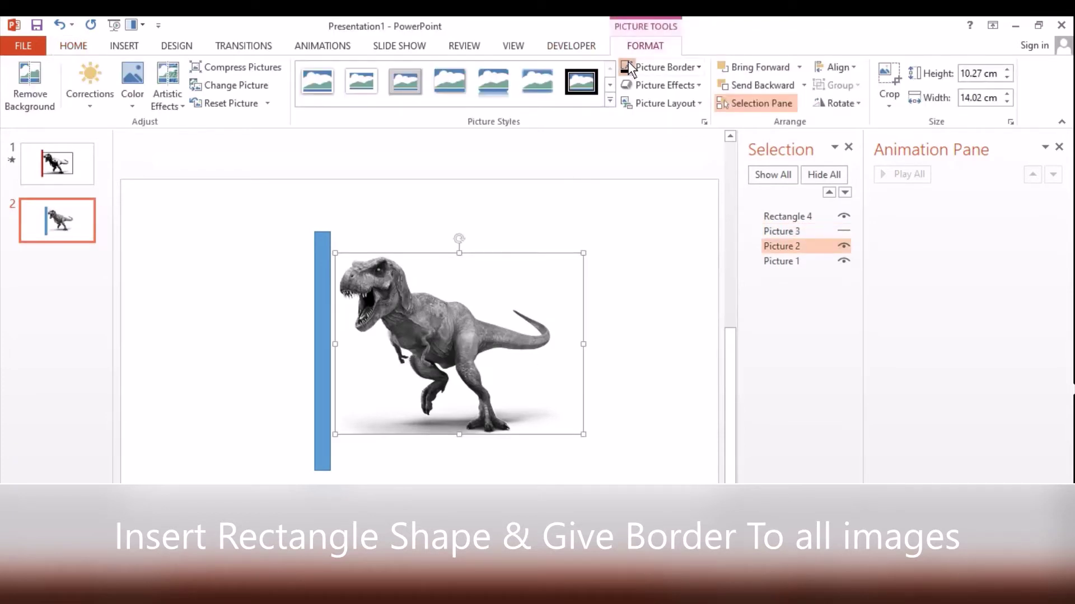
left_click(663, 68)
left_click(639, 102)
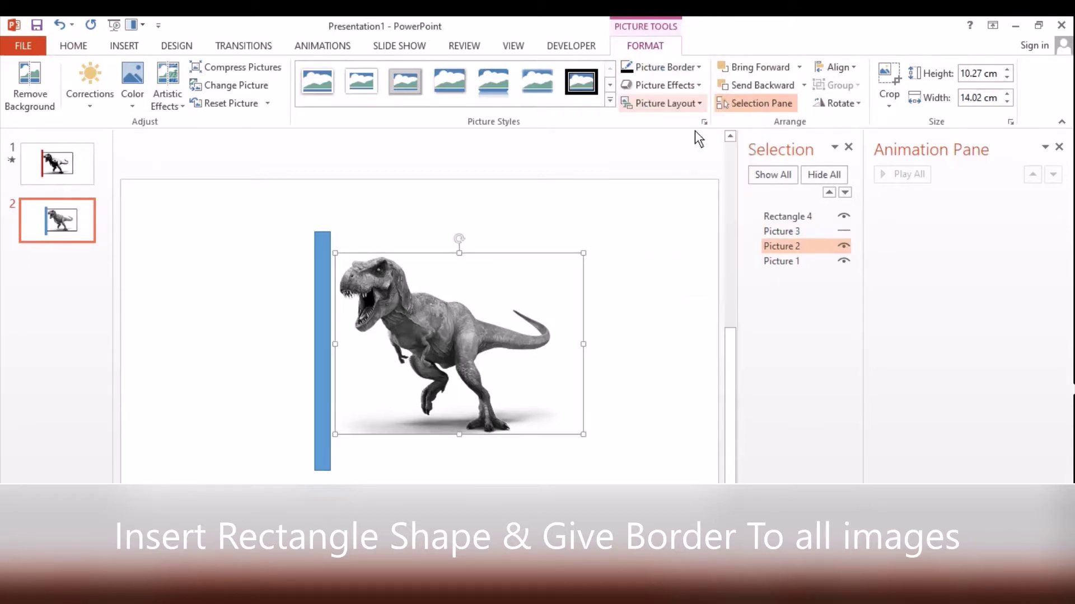
- Hide the grey T-rex and give the colour T-rex the same border
left_click(799, 256)
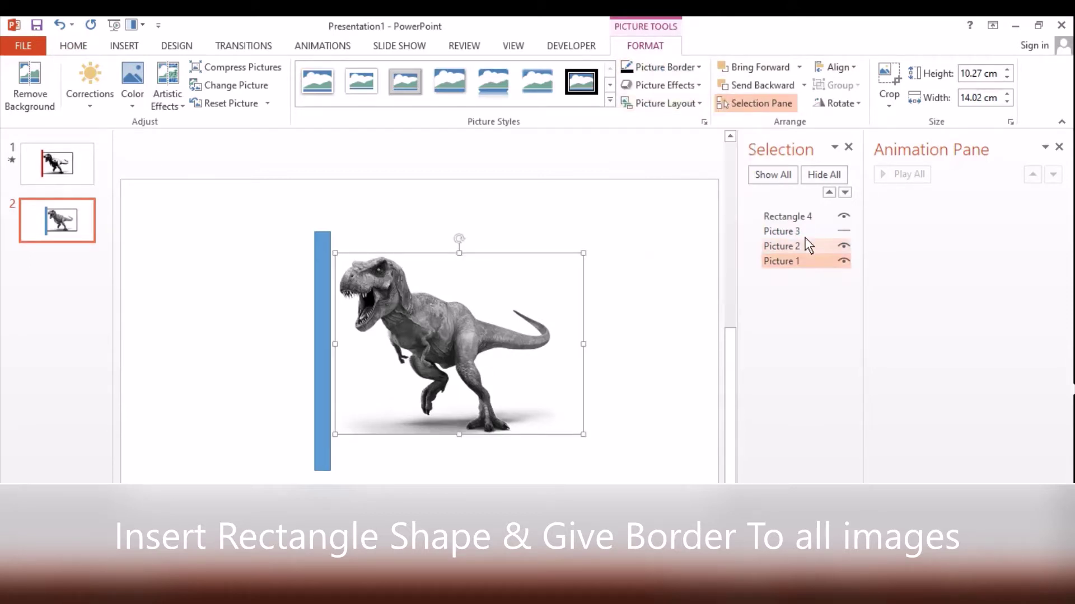
left_click(843, 246)
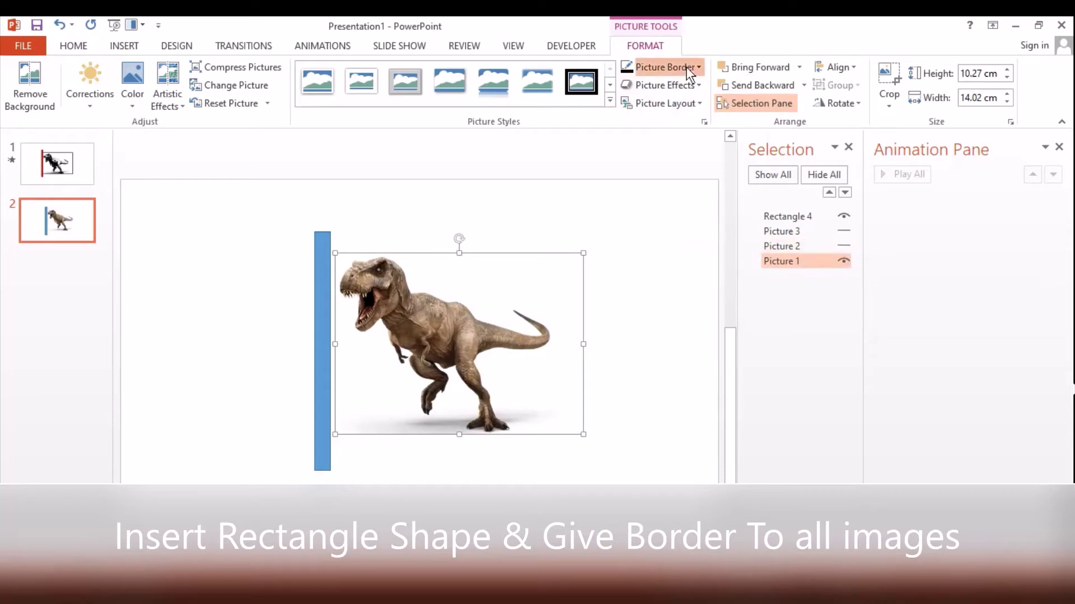
left_click(662, 67)
left_click(633, 99)
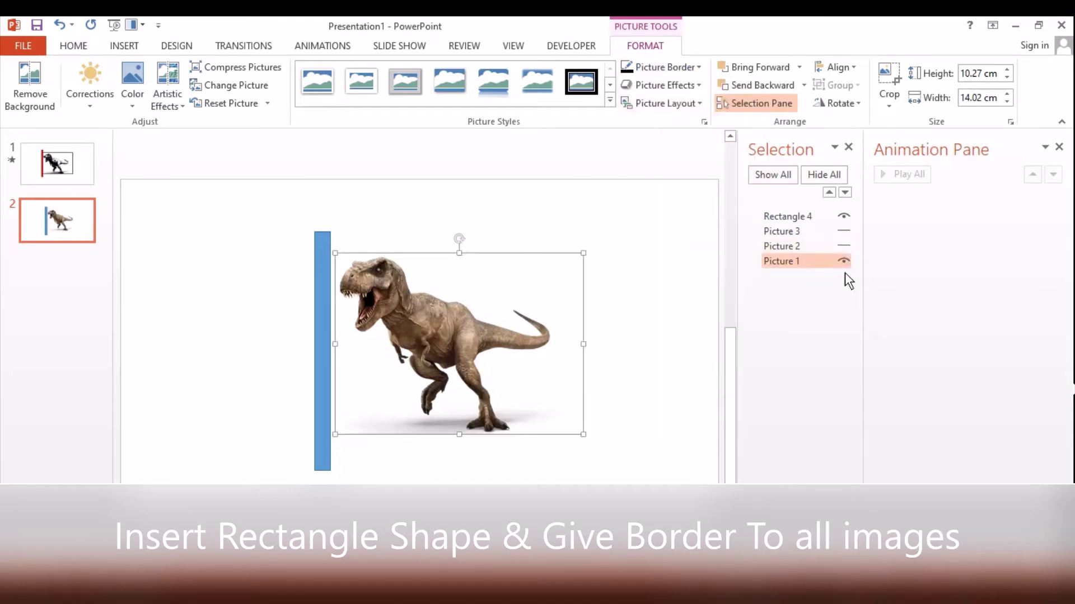
- Unhide both pictures and nudge Rectangle 4 flush against the pictures' left edge
left_click(844, 231)
left_click(844, 245)
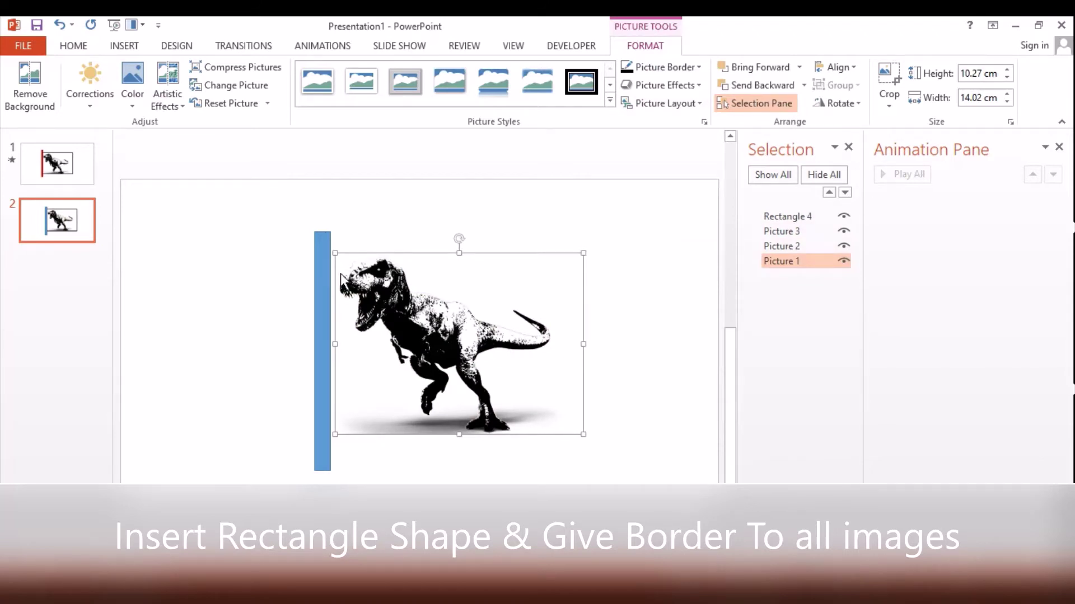
left_click(325, 279)
left_click_drag(324, 279, 327, 274)
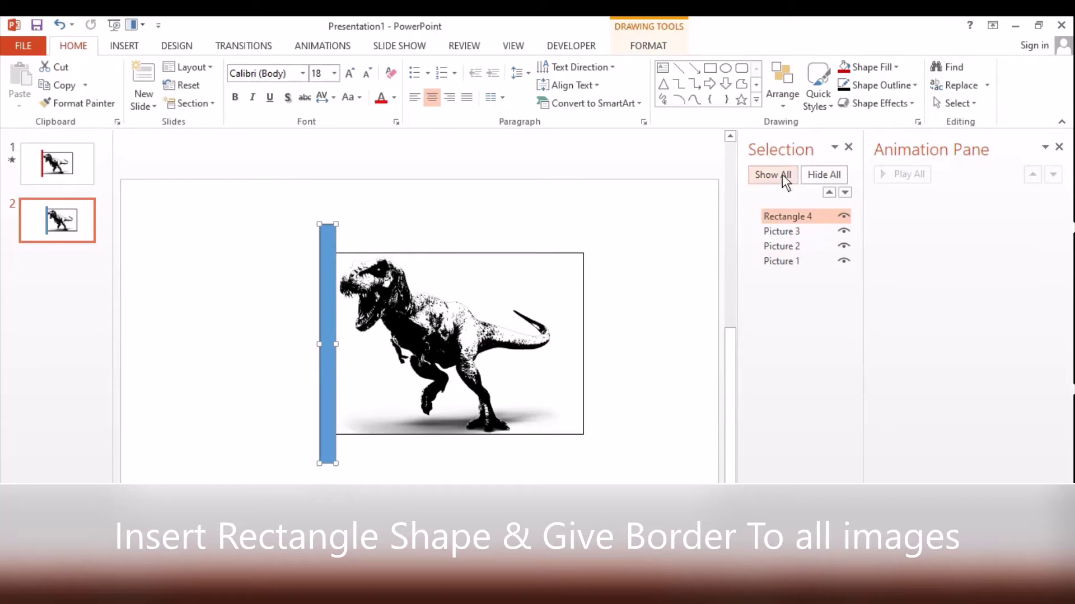
- Close the Selection Pane and apply a Float In entrance to Rectangle 4
left_click(846, 149)
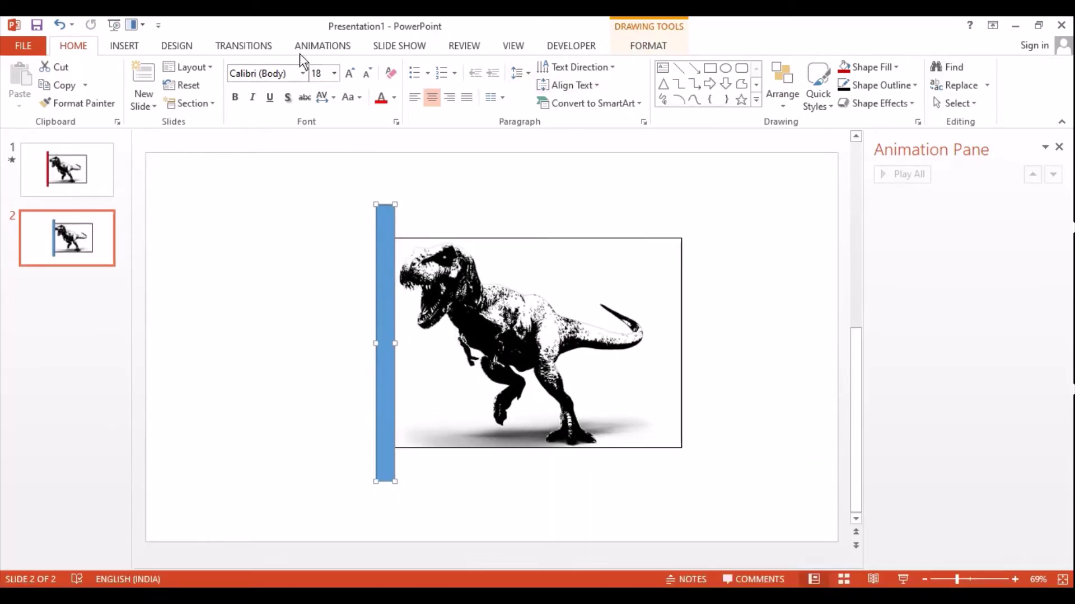
left_click(327, 51)
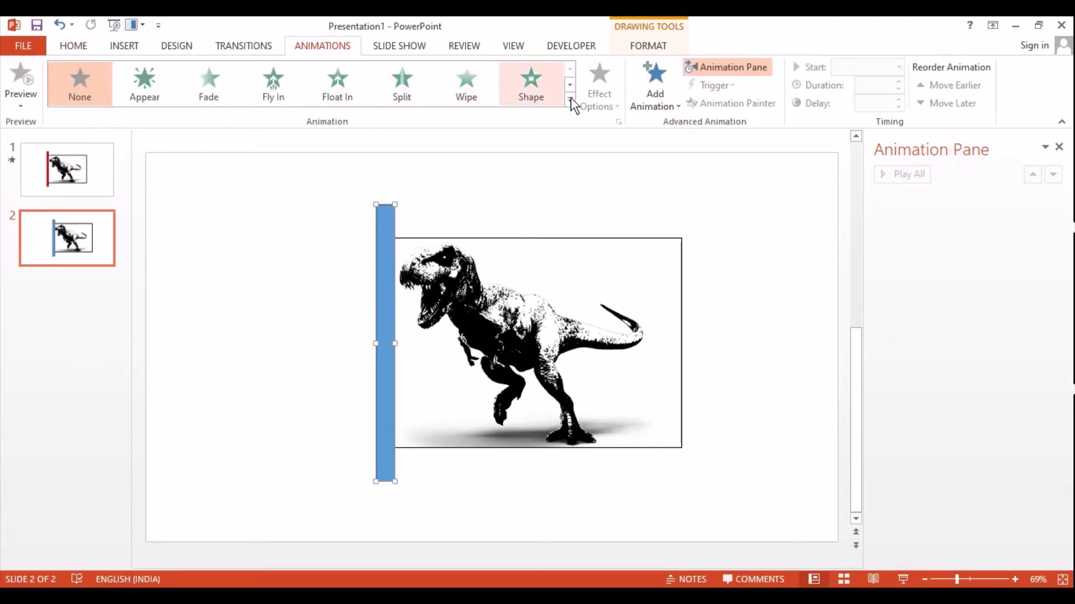
left_click(344, 84)
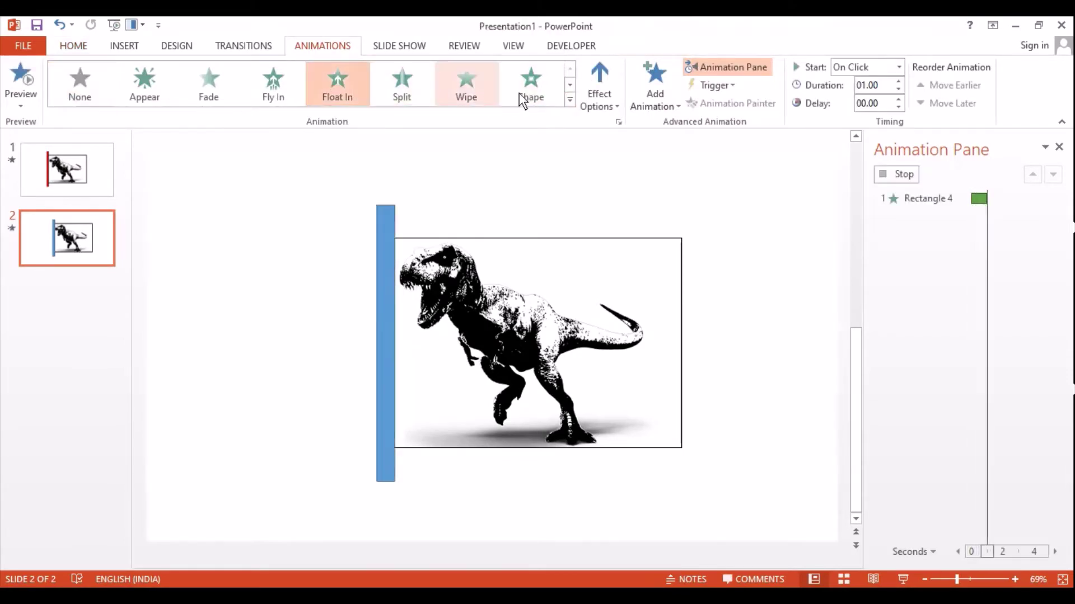
- Set the bar's Float In to Float Up and add a Lines motion path running right
left_click(615, 107)
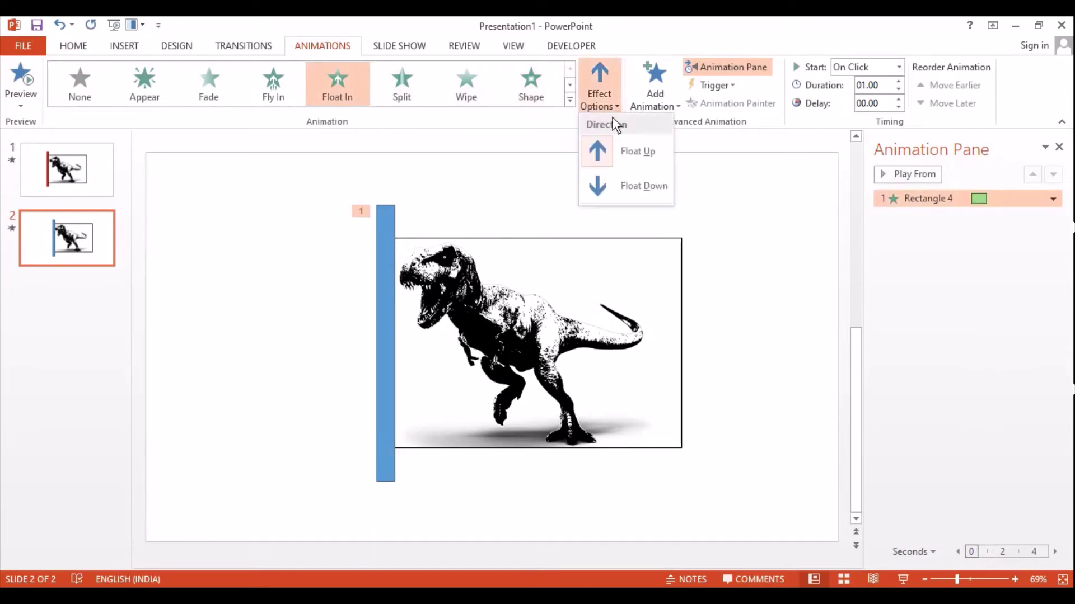
left_click(615, 155)
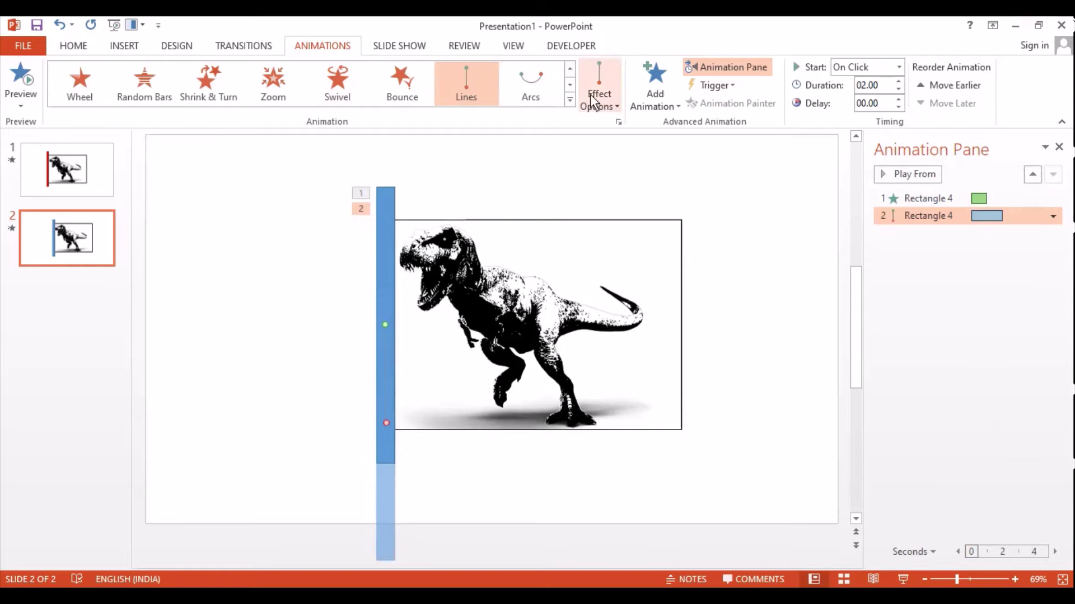
left_click(591, 94)
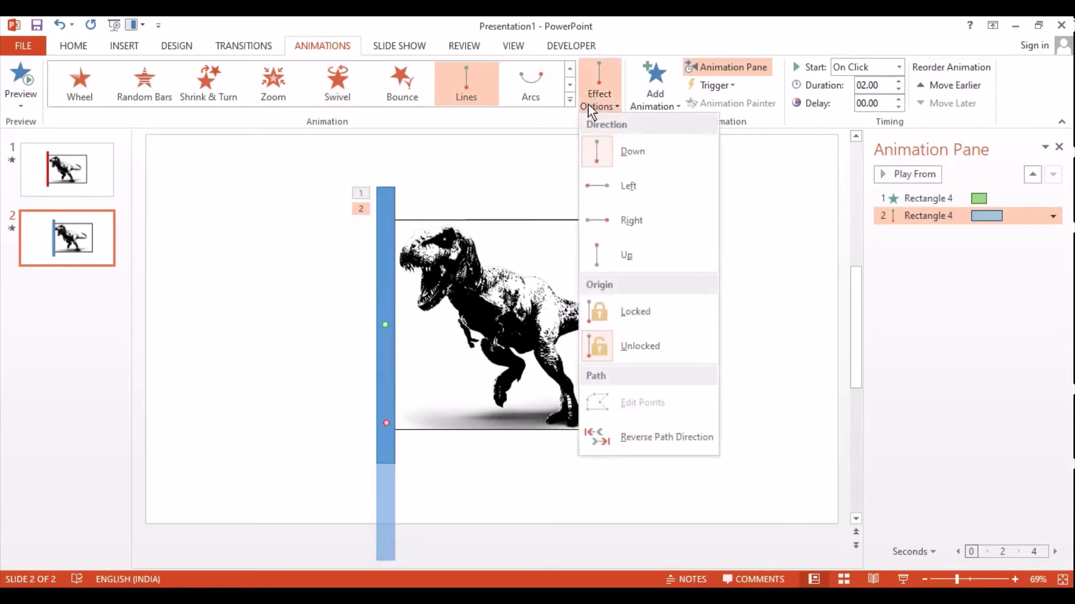
left_click(641, 236)
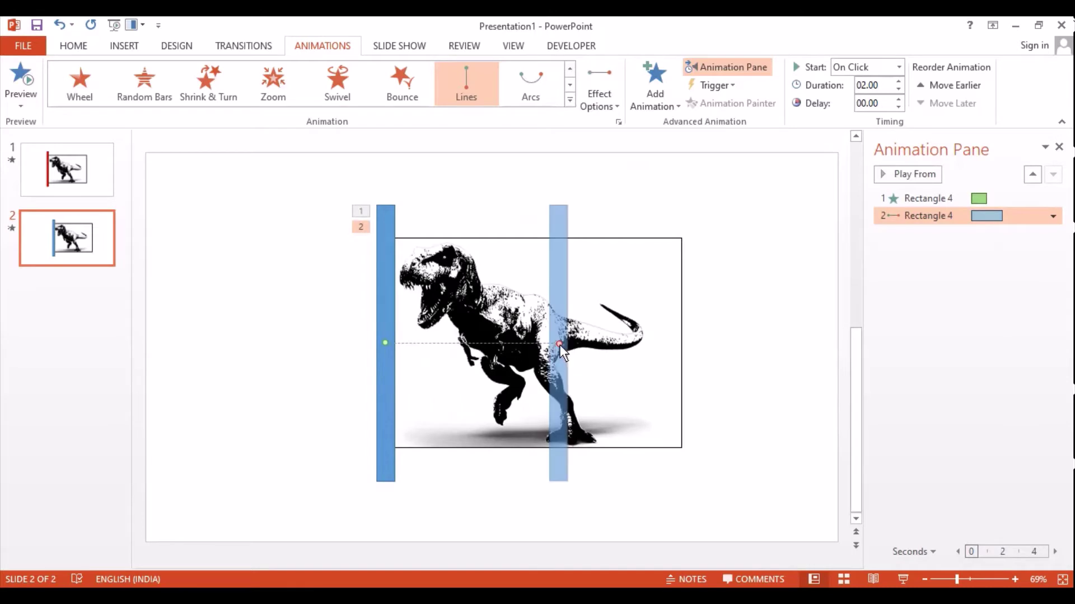
- Extend the motion path to the picture's right edge and set its duration to 00.75
mouse_move(560, 345)
left_mouse_down()
mouse_move(729, 344)
mouse_move(689, 341)
left_mouse_up()
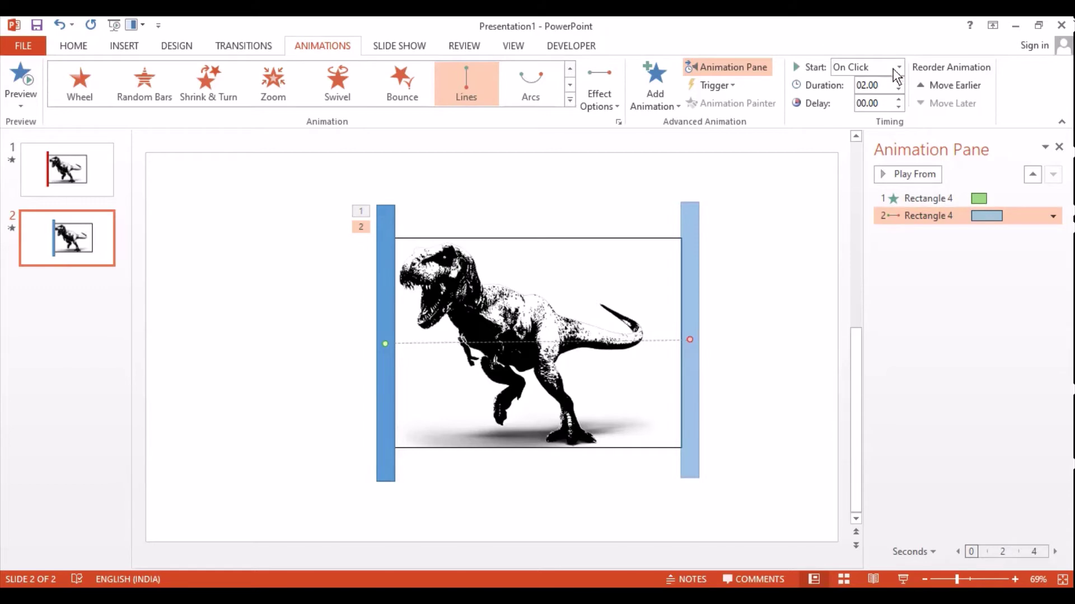
left_click(898, 90)
left_click(898, 89)
left_click(898, 89)
left_click(897, 89)
left_click(897, 89)
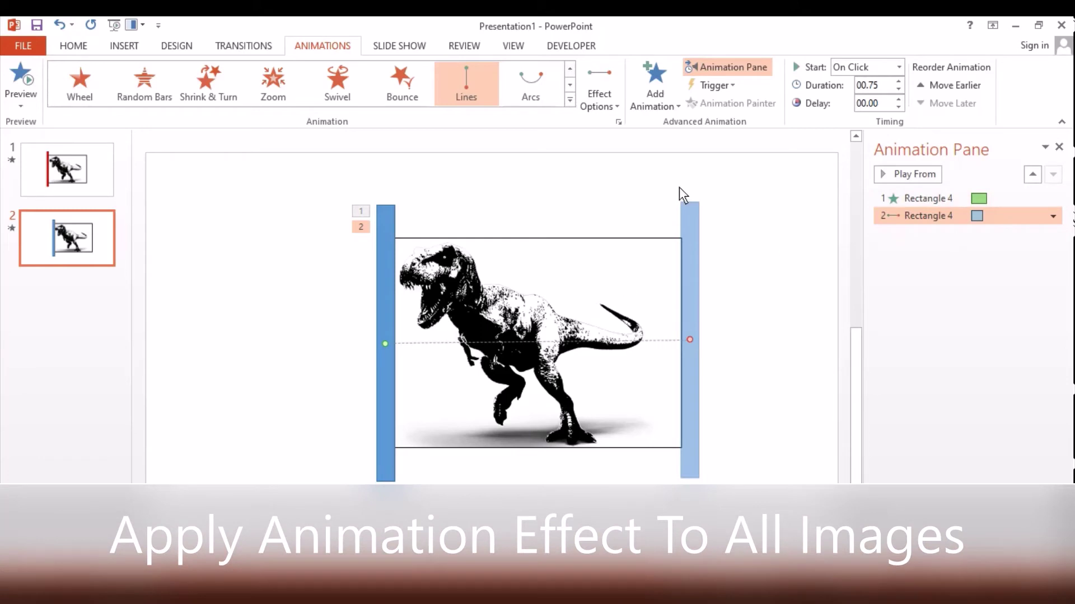
- Give Picture 3 a Wipe exit From Left, 00.75 duration, starting With Previous
left_click(580, 235)
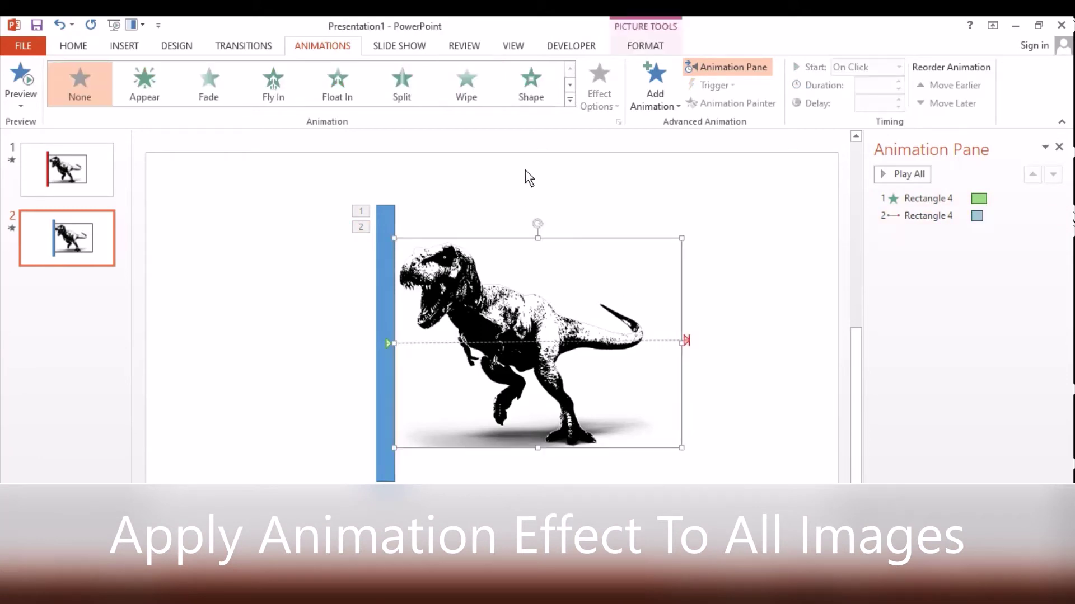
left_click(570, 101)
scroll(474, 149, "down", 1)
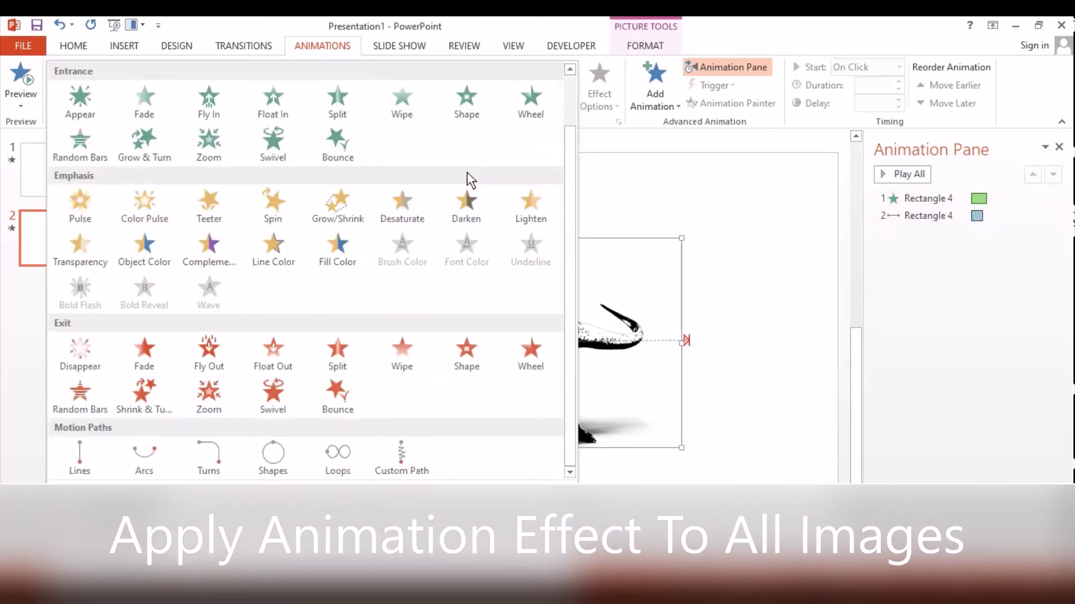
left_click(388, 360)
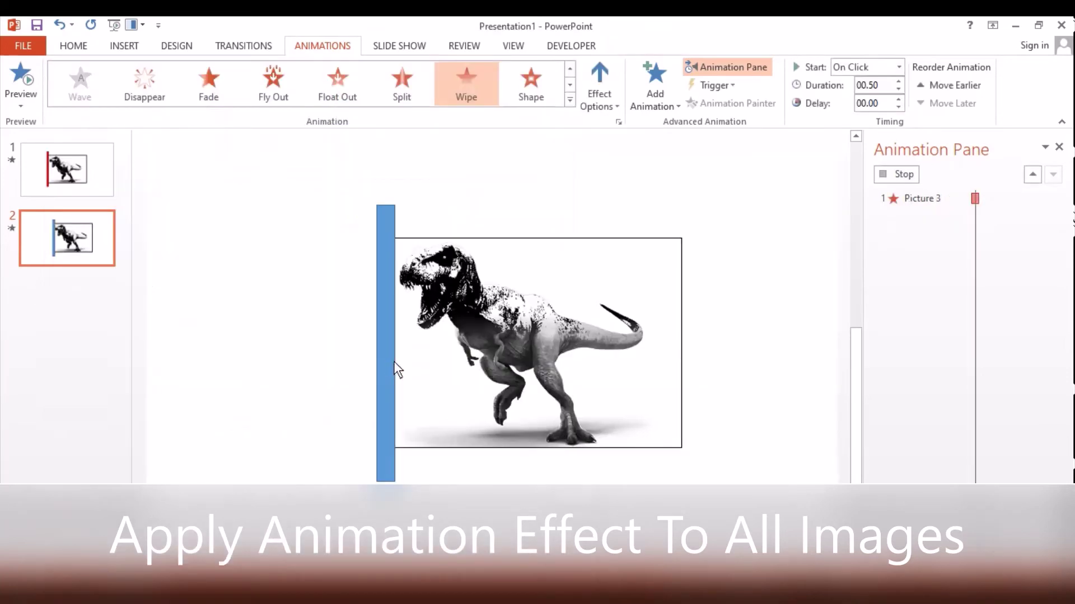
left_click(597, 102)
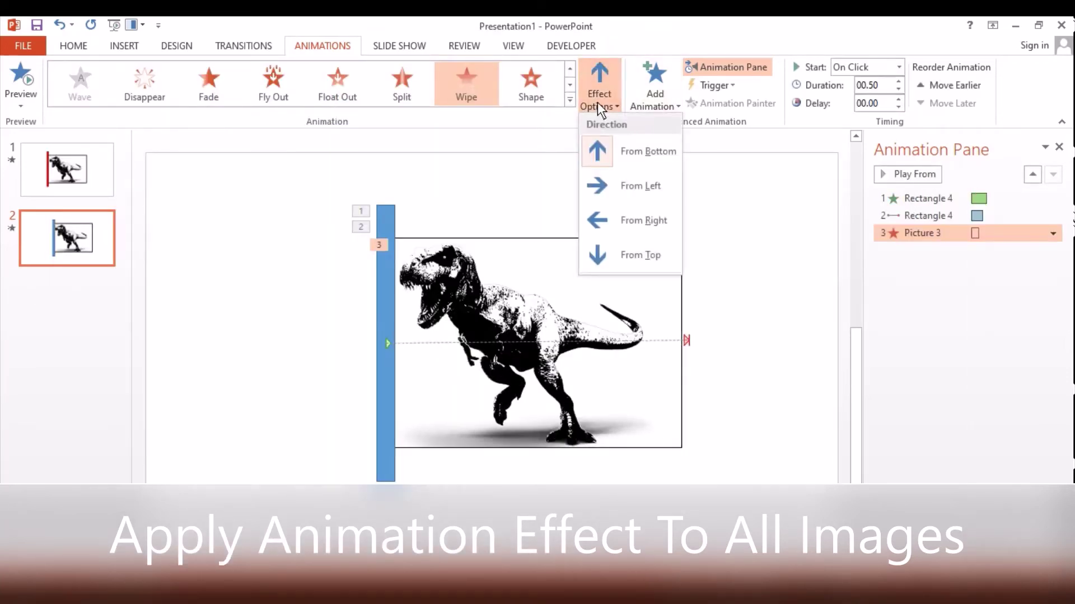
left_click(660, 187)
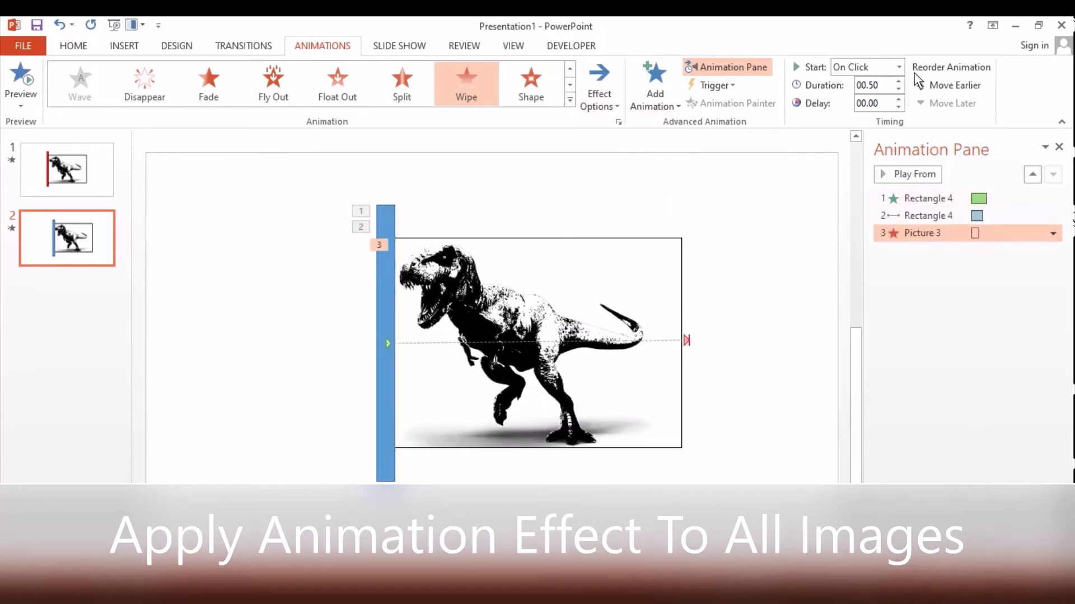
left_click(898, 82)
left_click(898, 67)
left_click(856, 98)
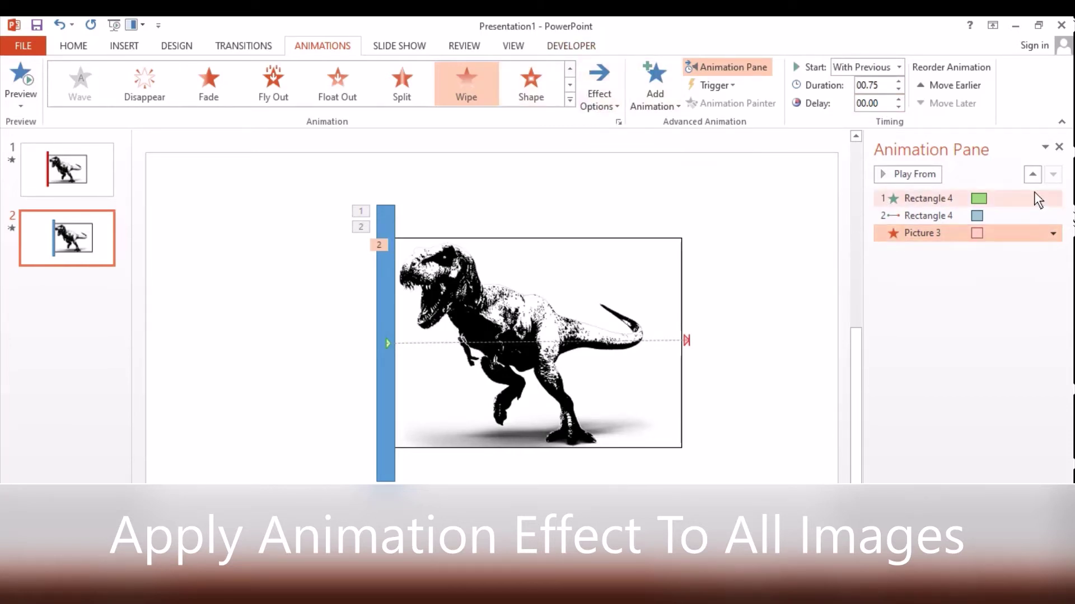
left_click(502, 278)
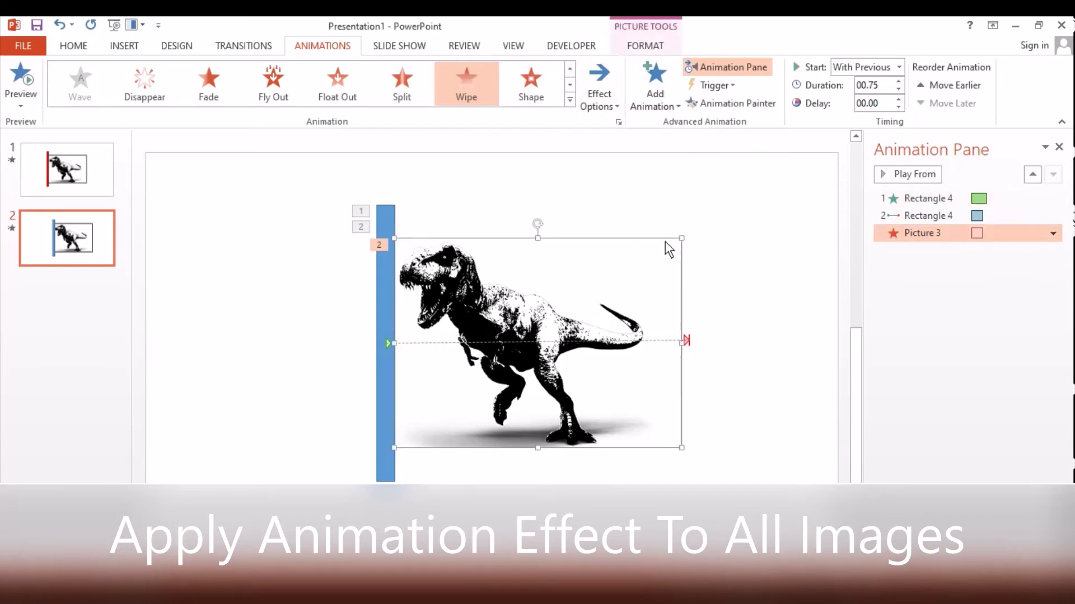
- Add a leftward Lines motion path to the blue bar, ending at its original position, lasting 0.75 seconds
left_click(384, 264)
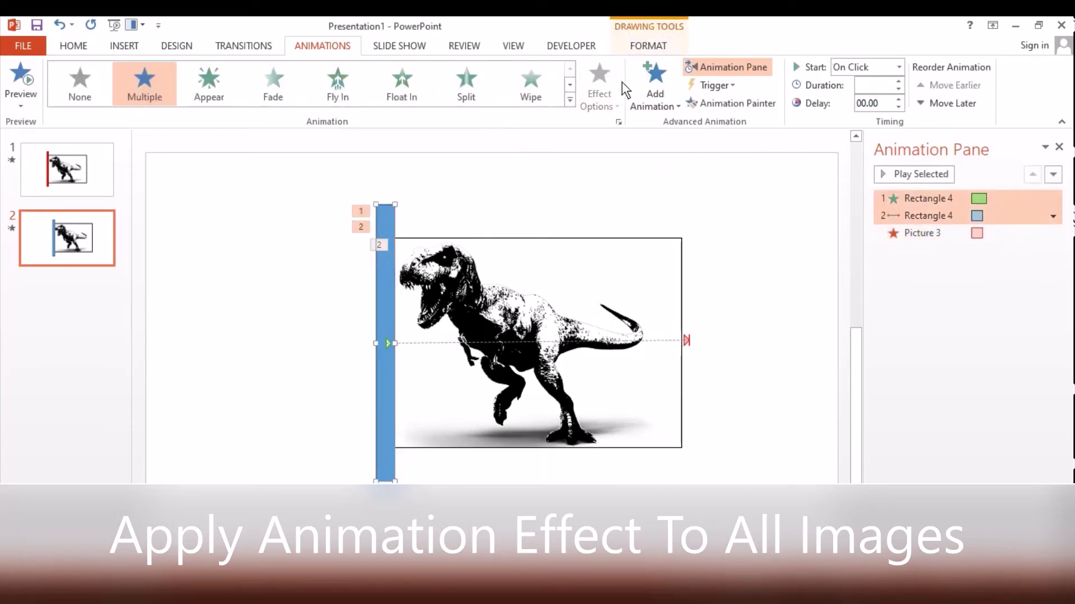
left_click(656, 84)
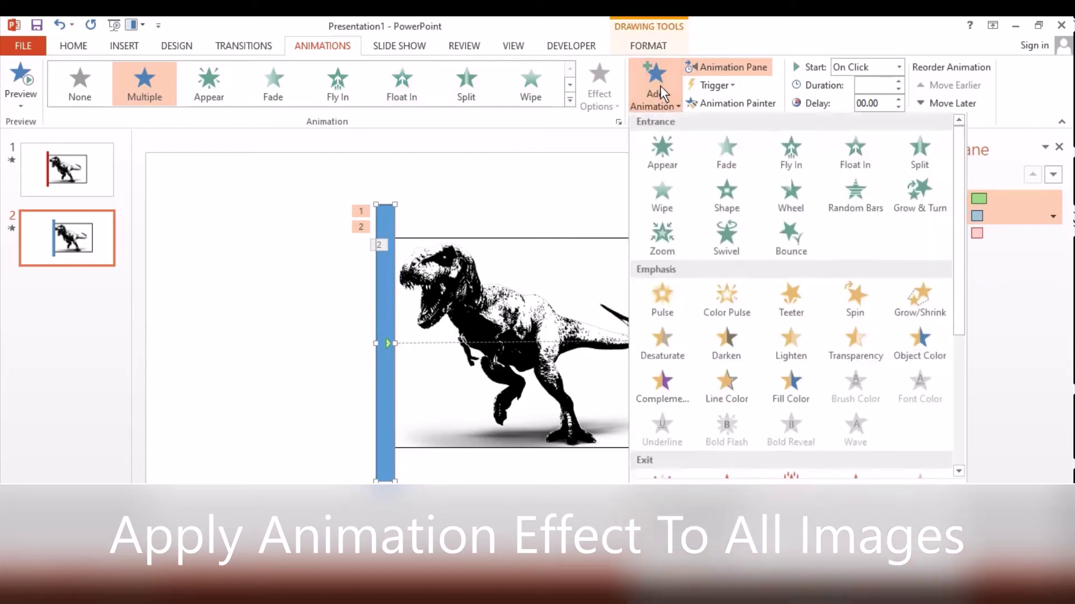
scroll(699, 282, "down", 5)
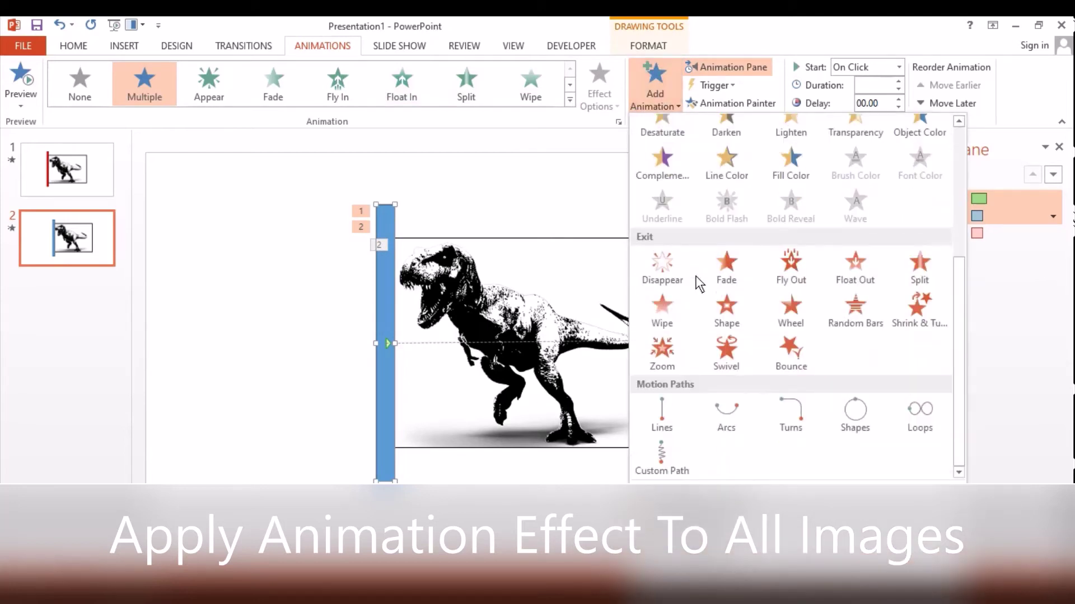
left_click(661, 413)
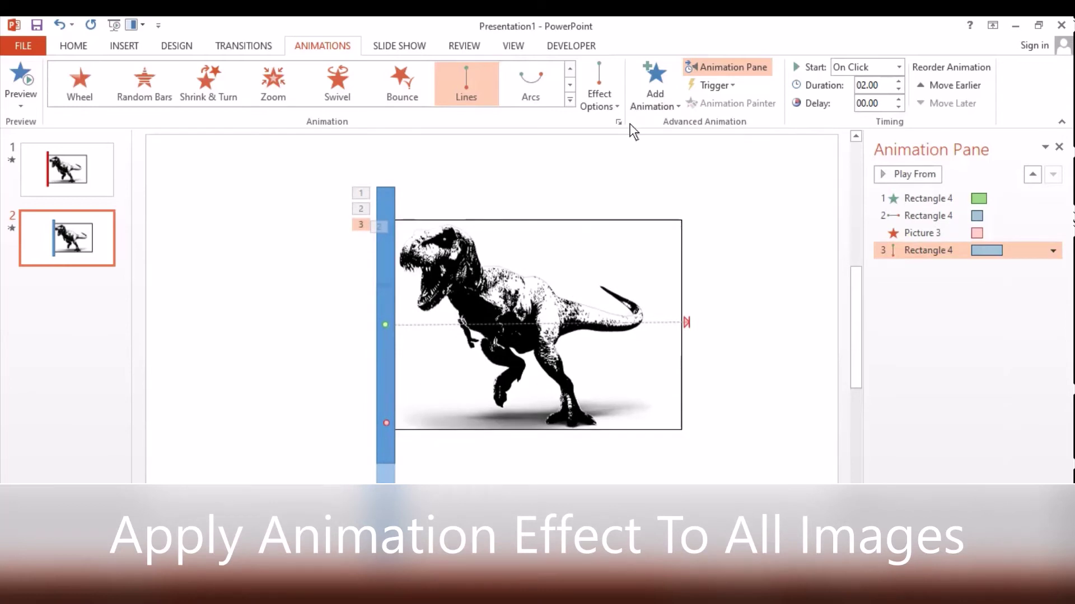
left_click(598, 92)
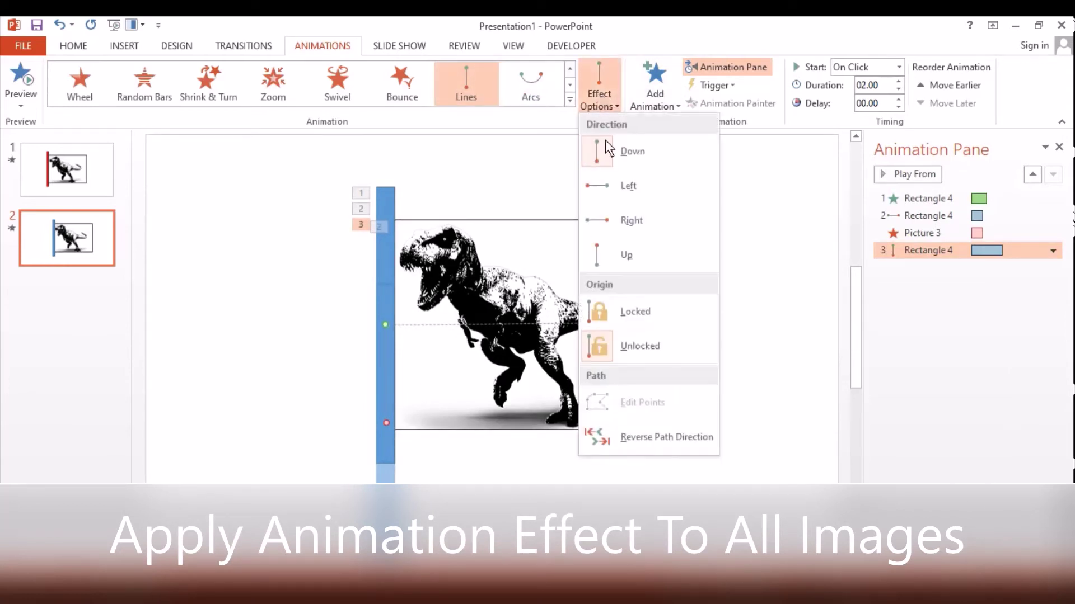
left_click(646, 179)
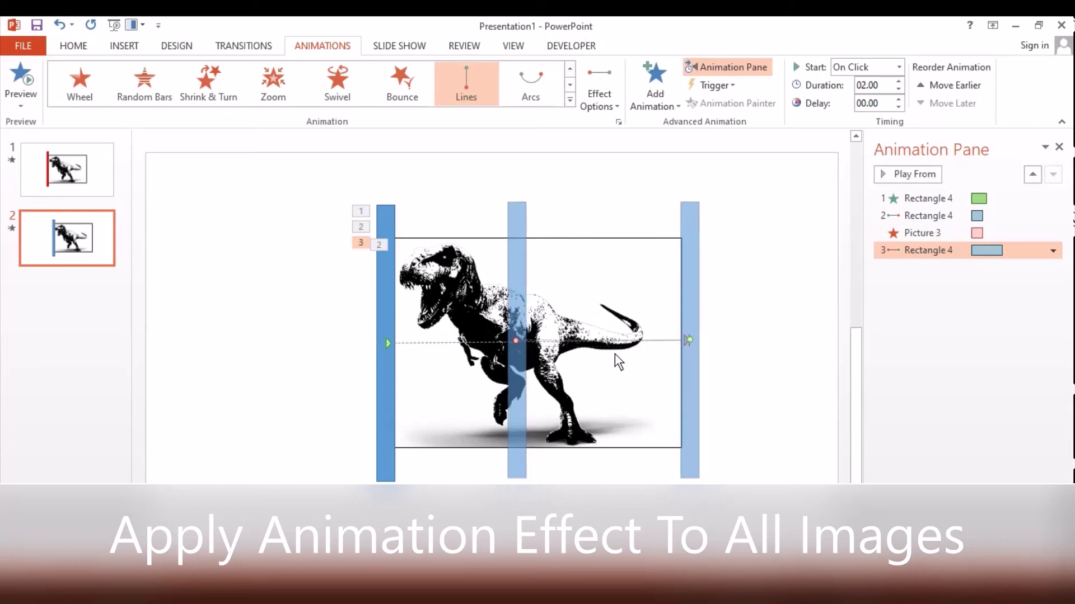
left_click_drag(516, 342, 385, 343)
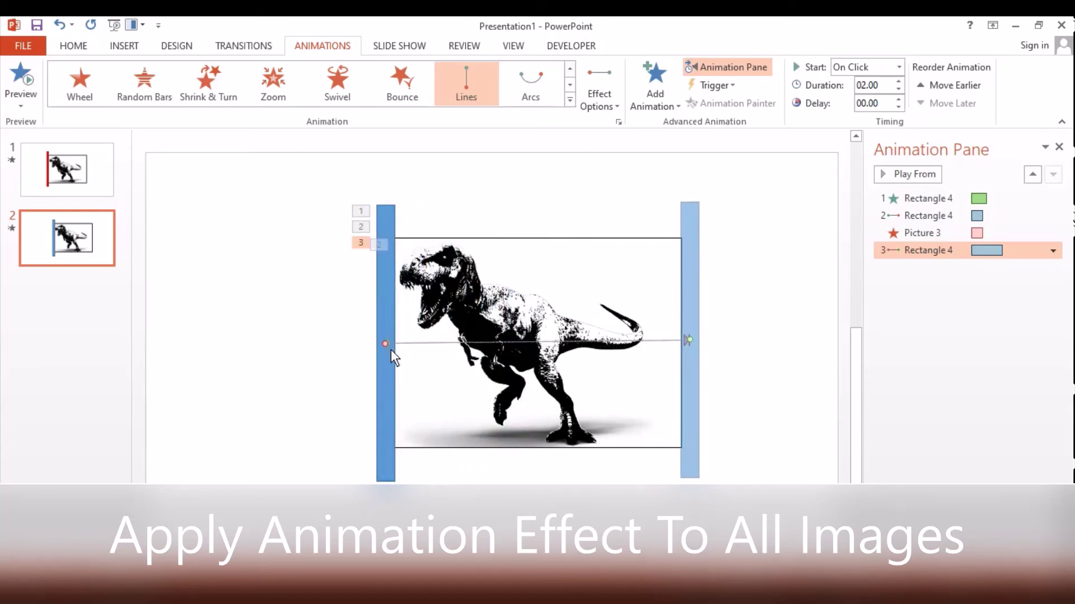
left_click(899, 89)
- In the Selection Pane, hide Picture 3, the black-and-white T-rex, revealing the grey copy
left_click(74, 46)
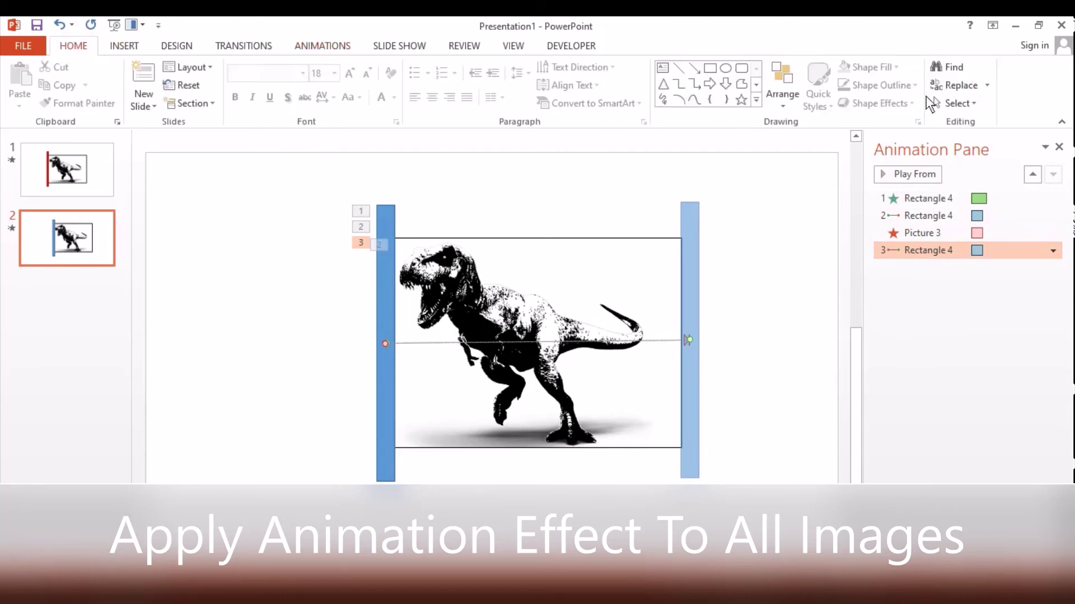
left_click(789, 101)
mouse_move(801, 309)
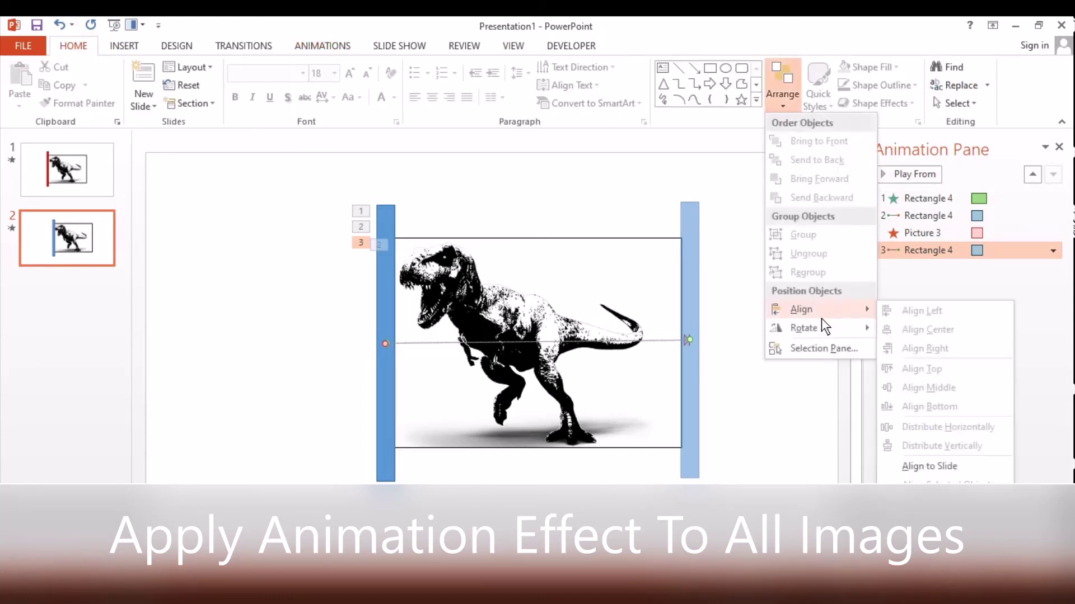
left_click(819, 352)
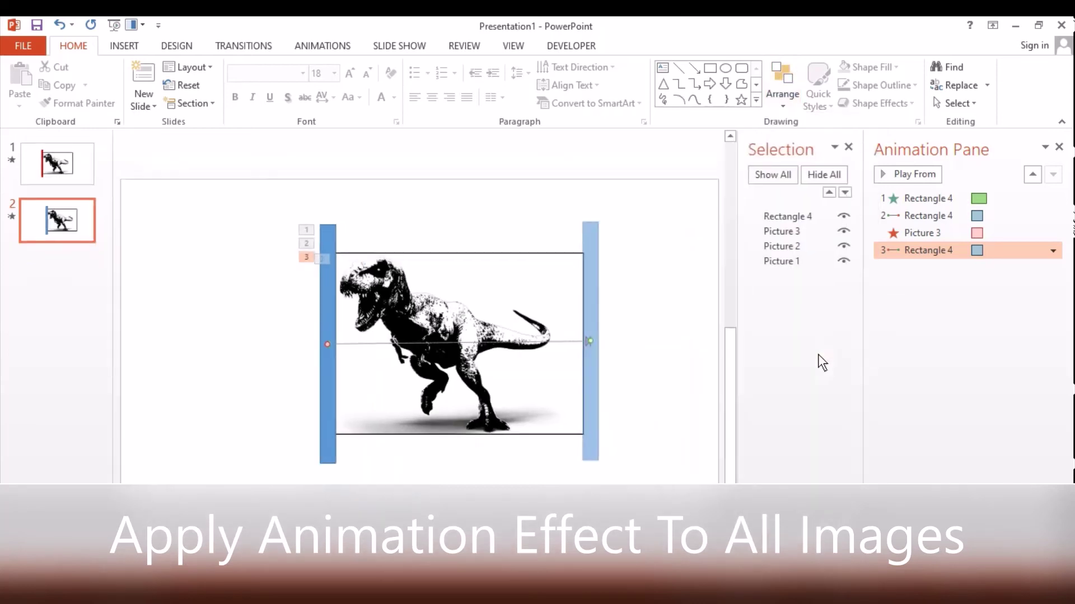
left_click(427, 300)
left_click(844, 230)
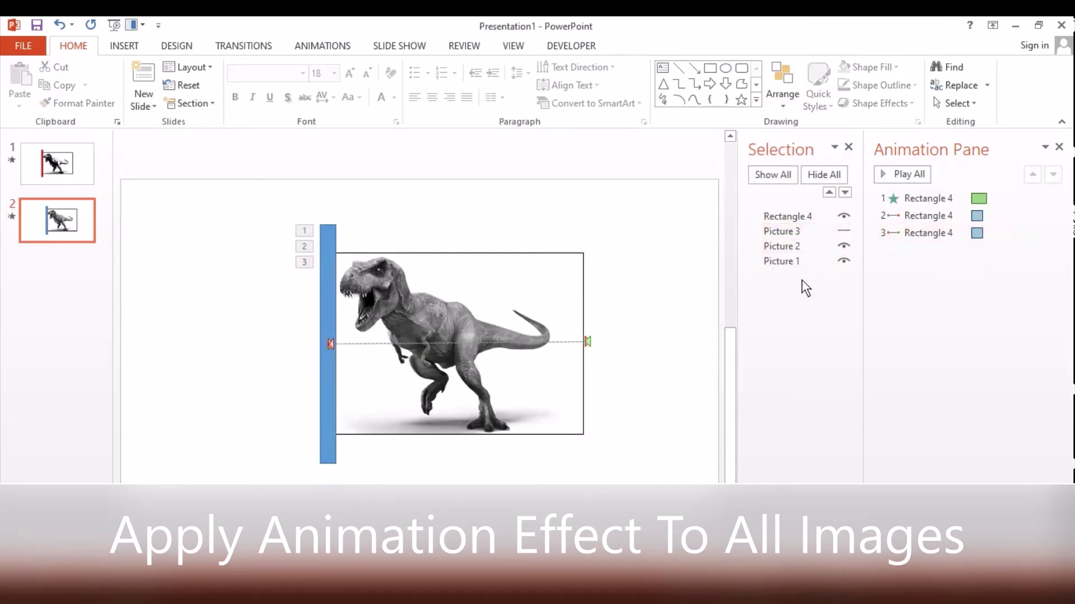
- Apply a Wipe exit effect to the grey T-rex, Picture 2
left_click(416, 314)
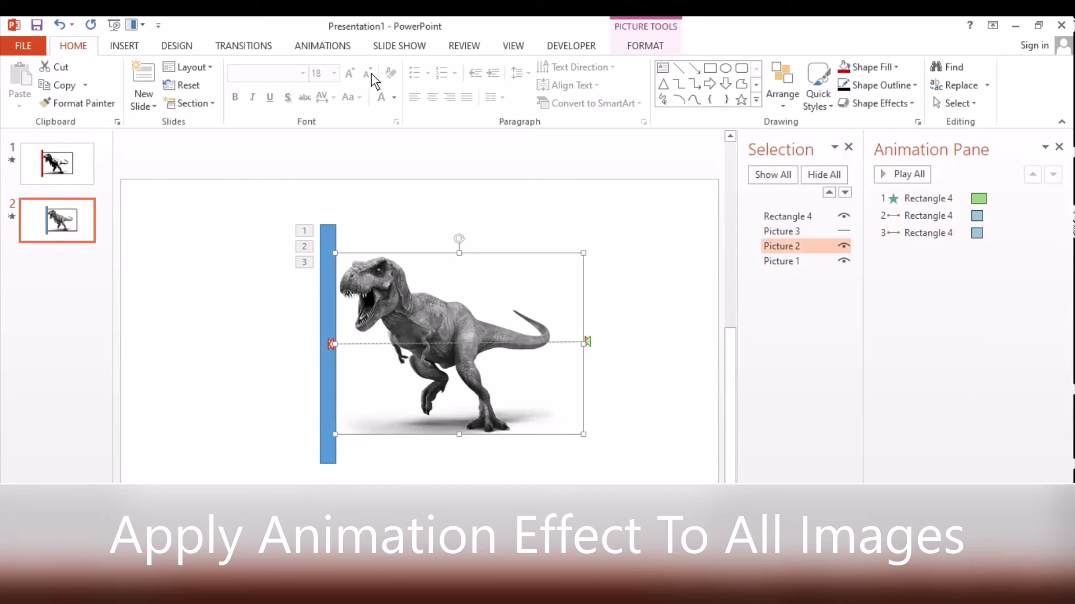
left_click(322, 46)
left_click(566, 107)
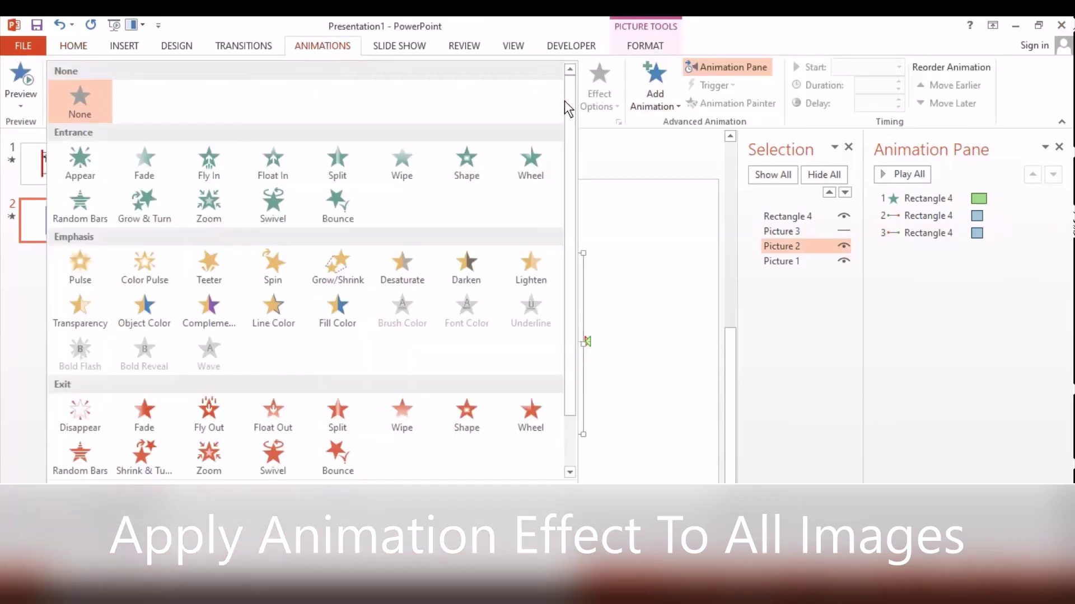
scroll(387, 368, "down", 1)
left_click(411, 360)
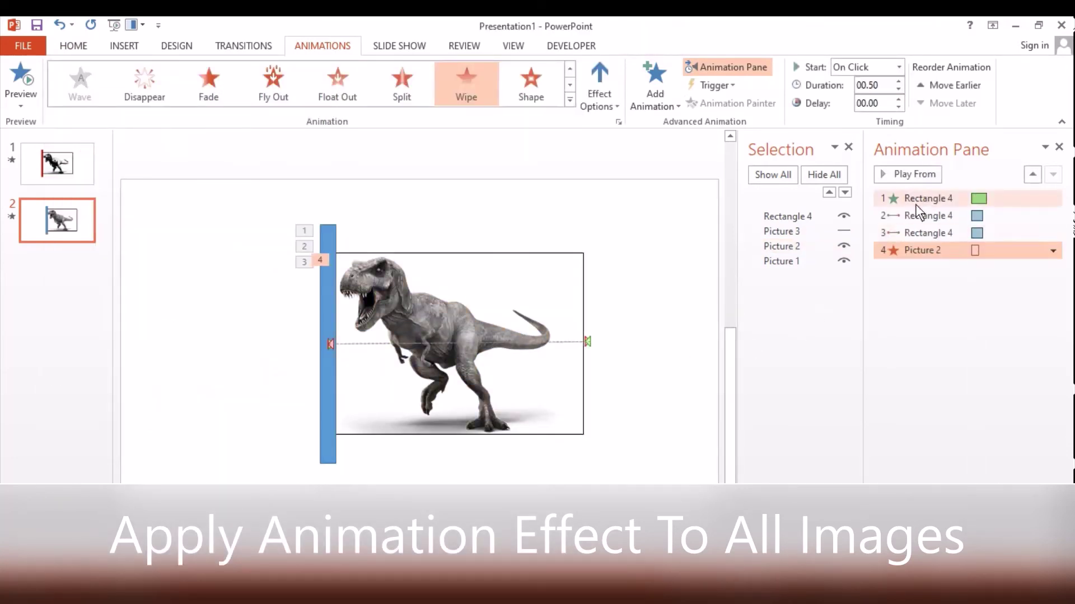
- Unhide Picture 3 and set Picture 2's Wipe to start With Previous over 00.75
left_click(835, 231)
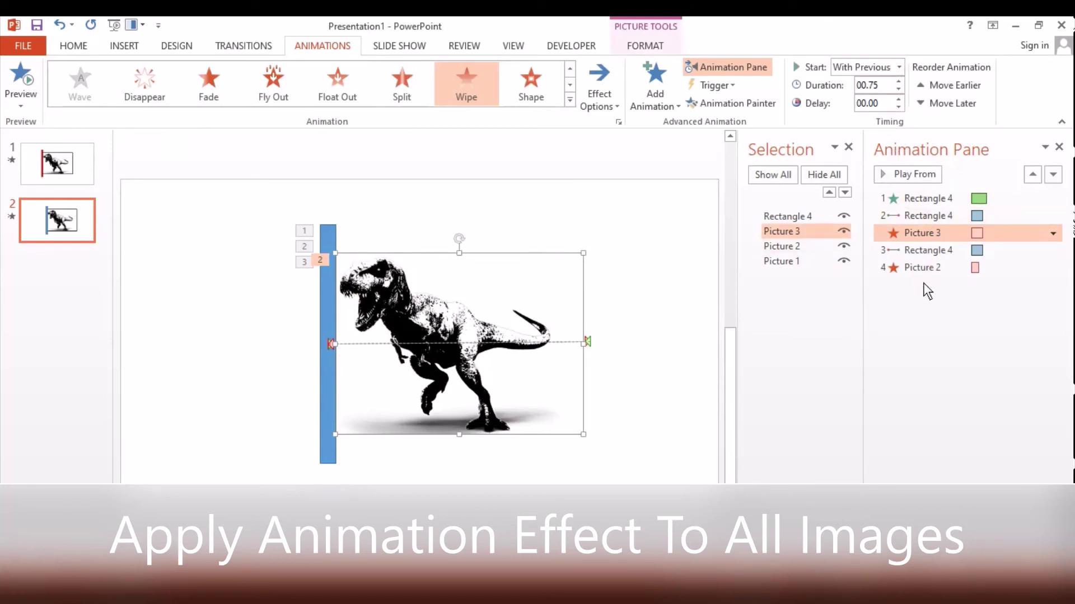
left_click(925, 269)
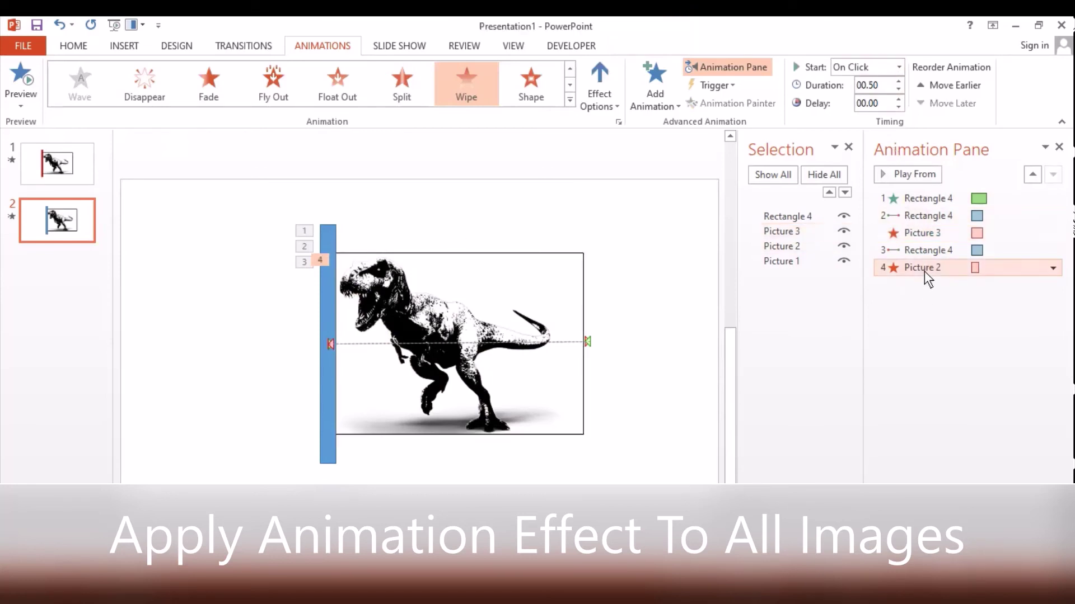
left_click(898, 69)
left_click(877, 99)
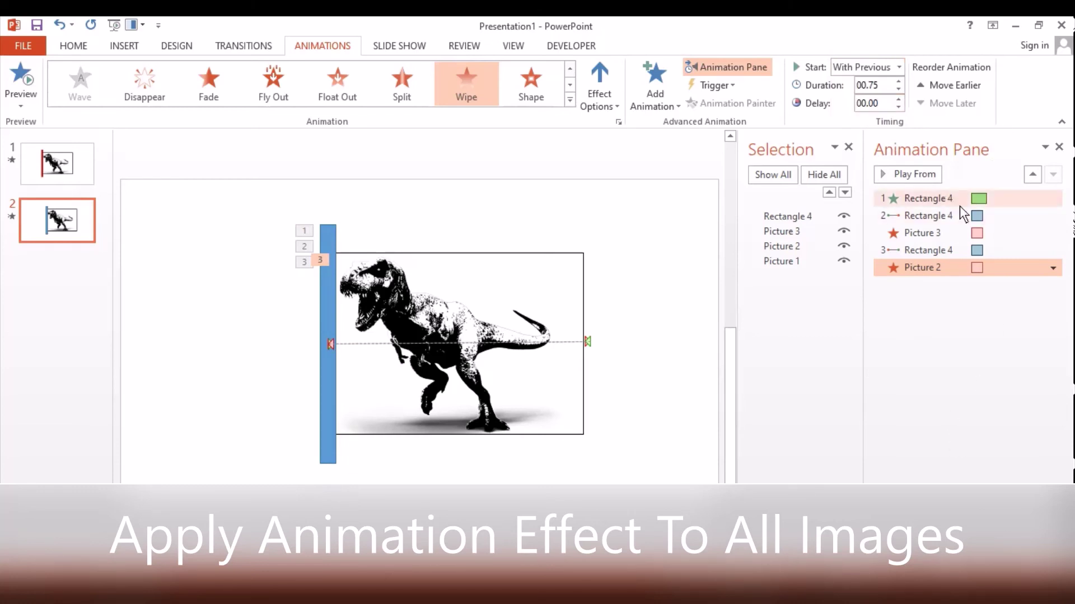
left_click(979, 216)
- Set Smooth start and Smooth end to 0 sec on the bar's rightward motion
left_click(1052, 217)
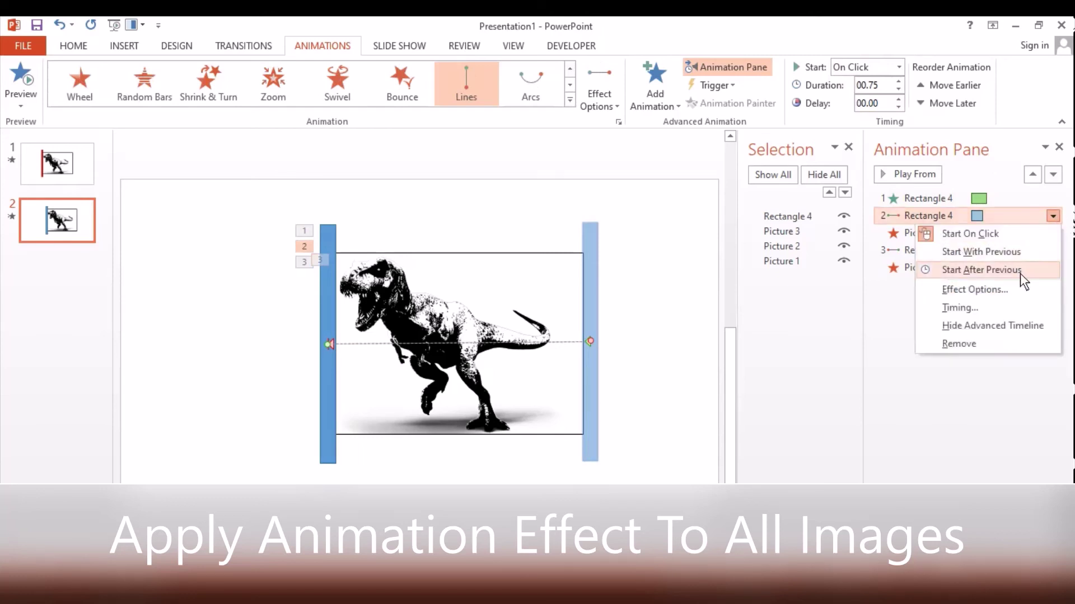
left_click(999, 289)
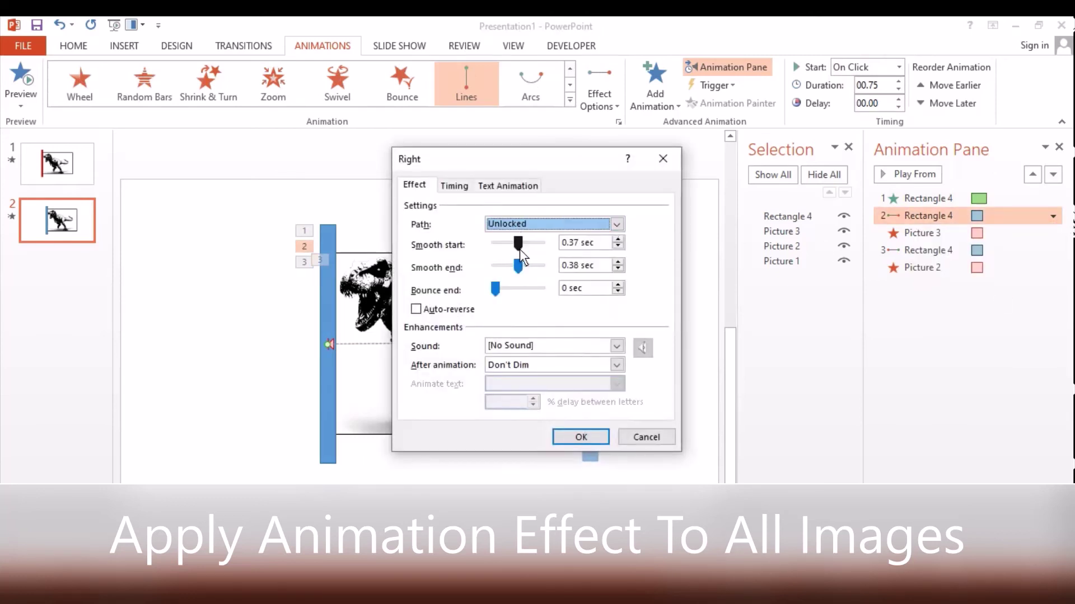
left_click_drag(519, 244, 476, 237)
left_click_drag(518, 266, 475, 264)
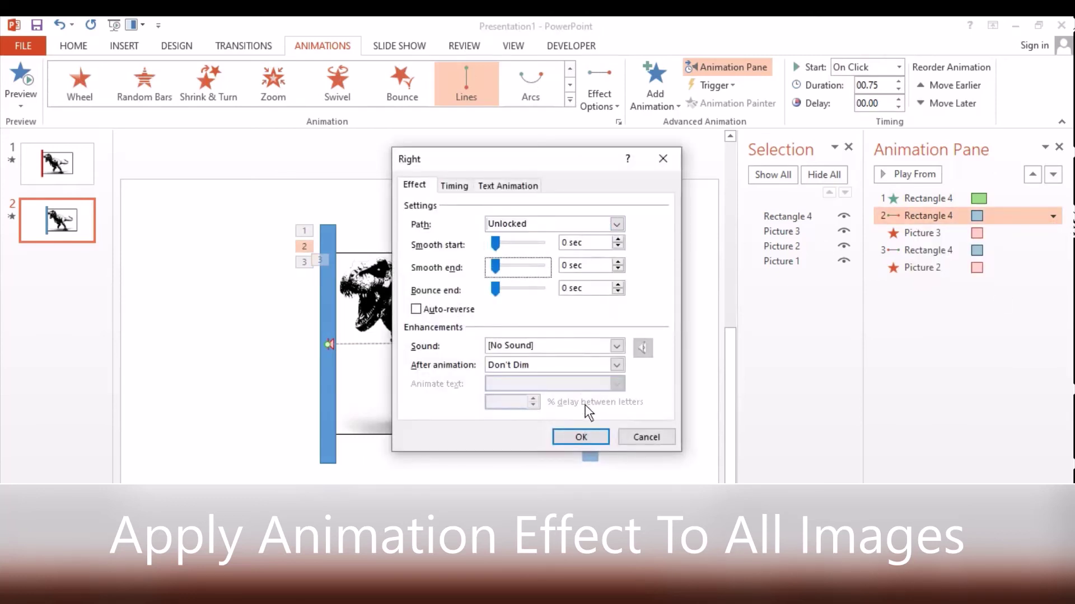
left_click(586, 436)
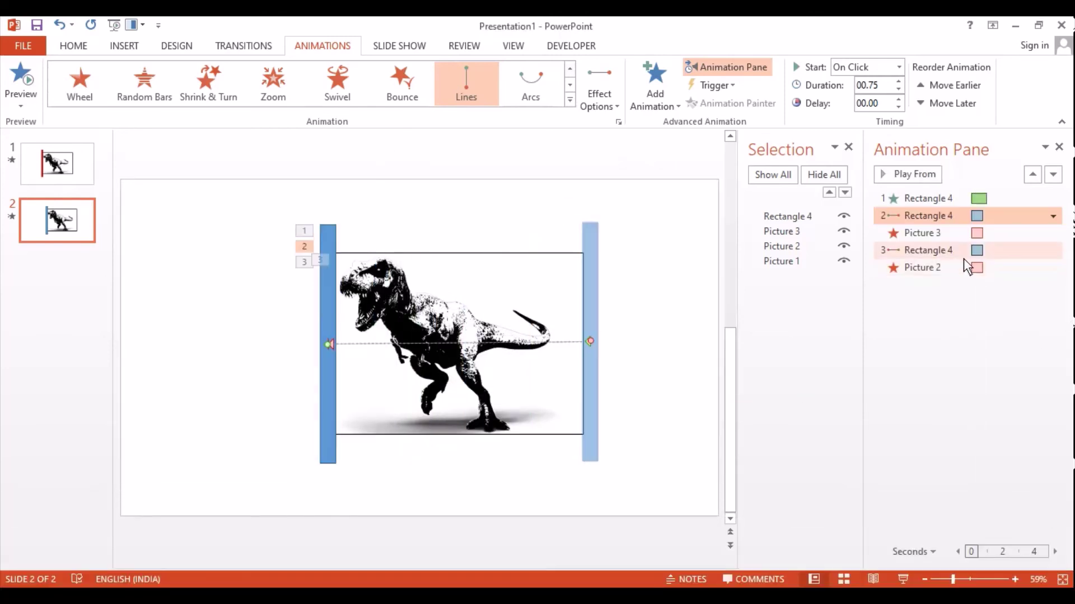
- Remove the smoothing from the bar's leftward return motion so it runs at constant speed
left_click(963, 252)
left_click(1053, 250)
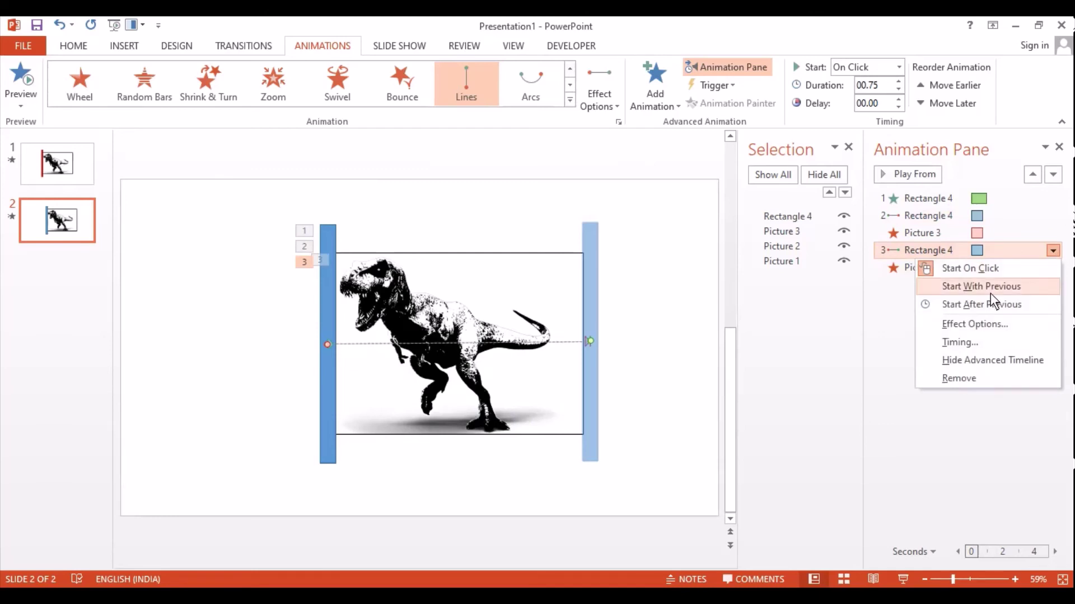
left_click(936, 325)
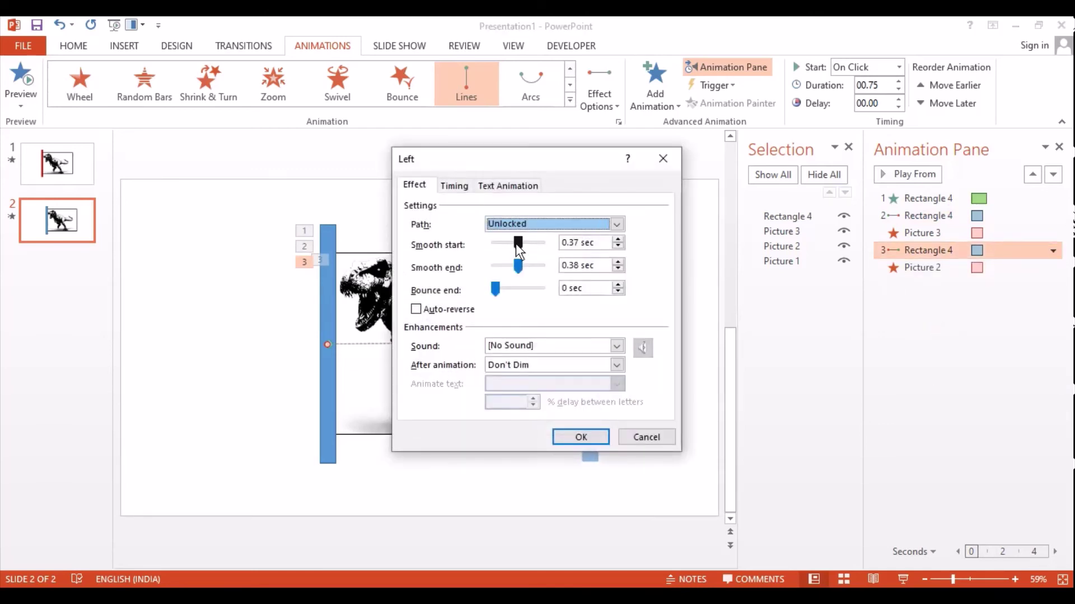
left_click_drag(516, 244, 464, 266)
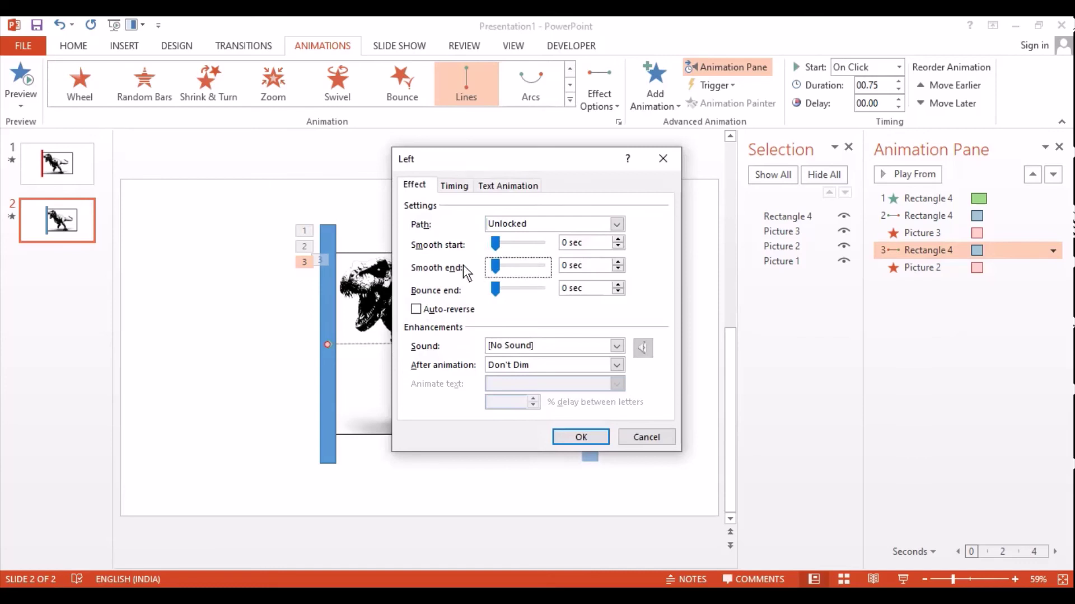
left_click(590, 436)
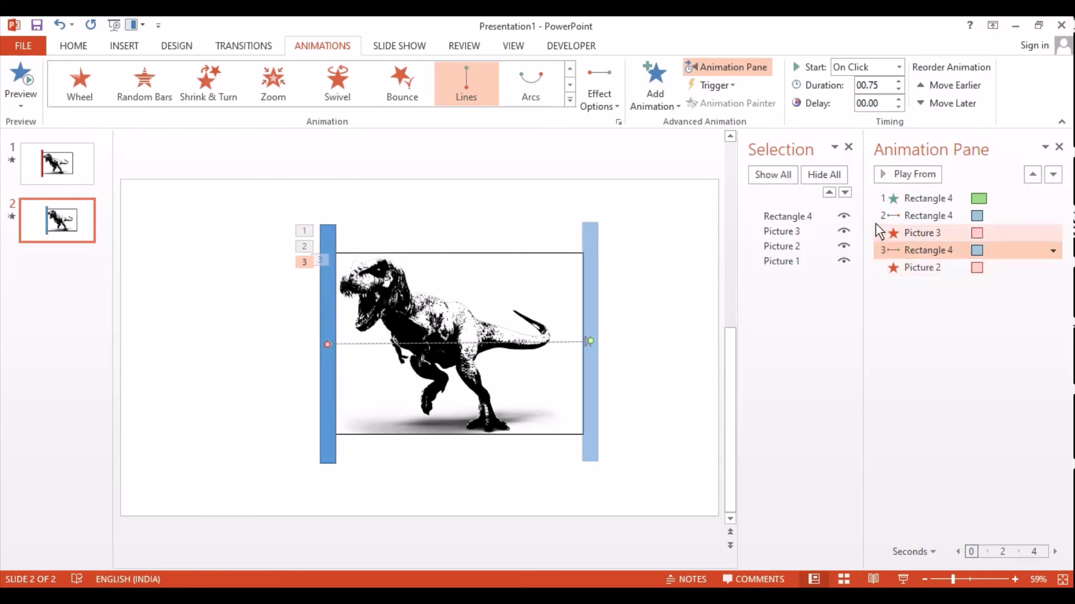
- Close the Selection pane and start the slide show from slide 2
left_click(848, 147)
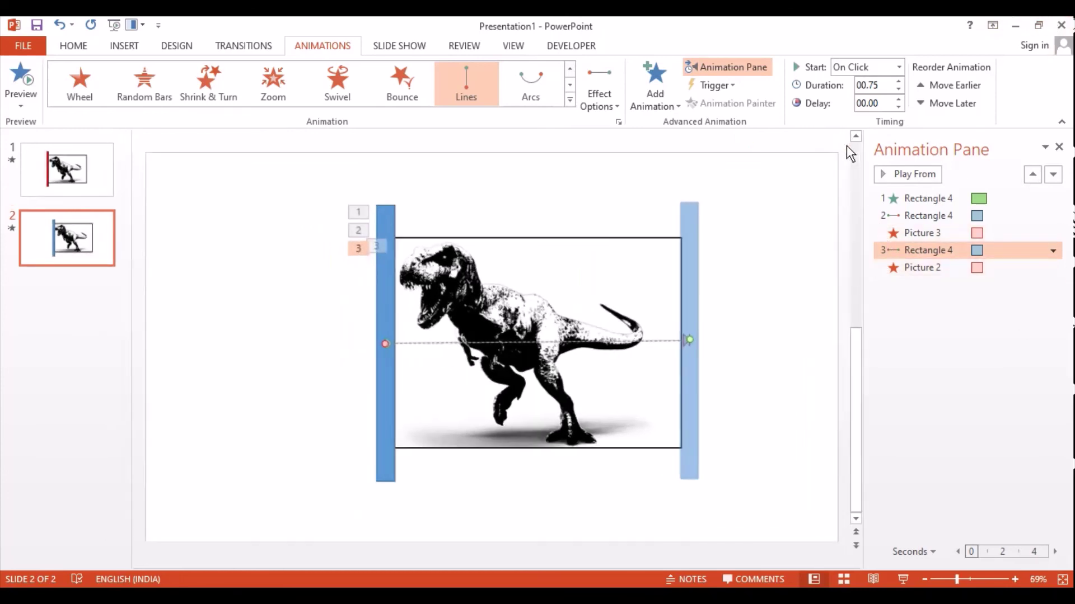
left_click(769, 280)
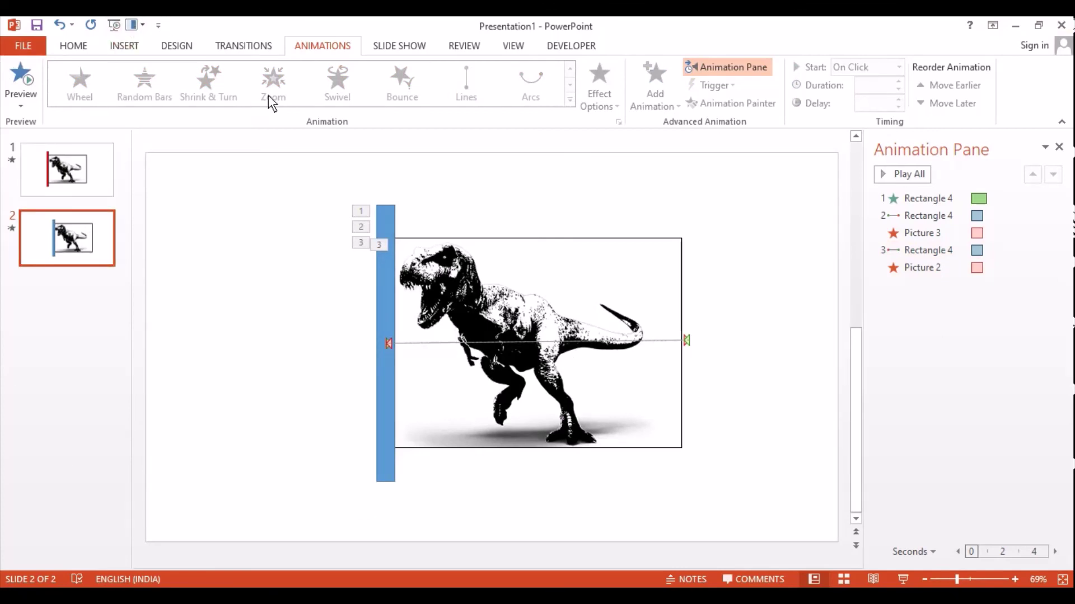
left_click(392, 46)
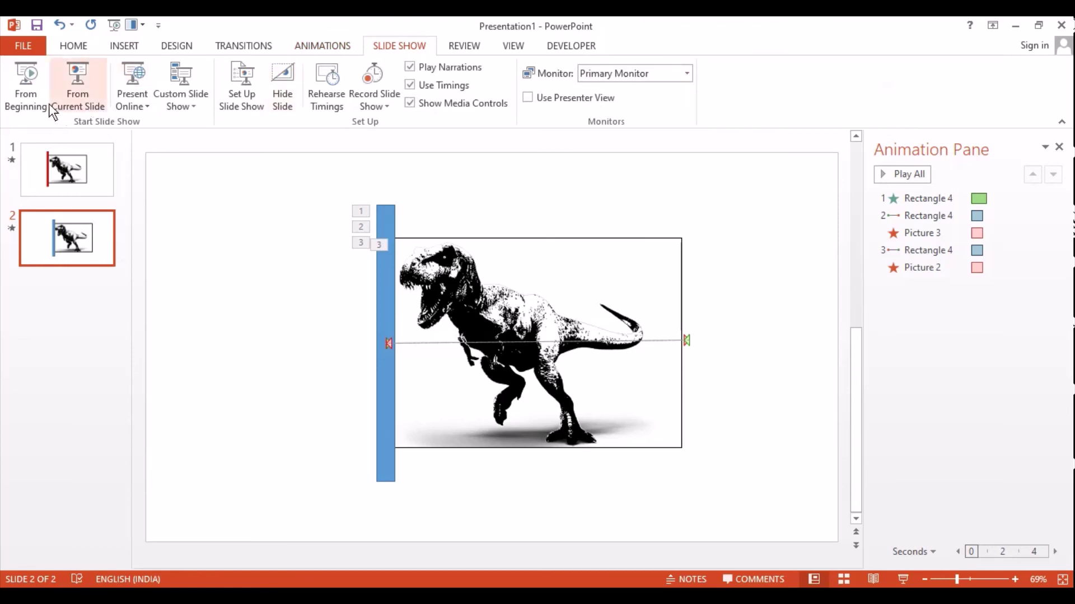
left_click(98, 97)
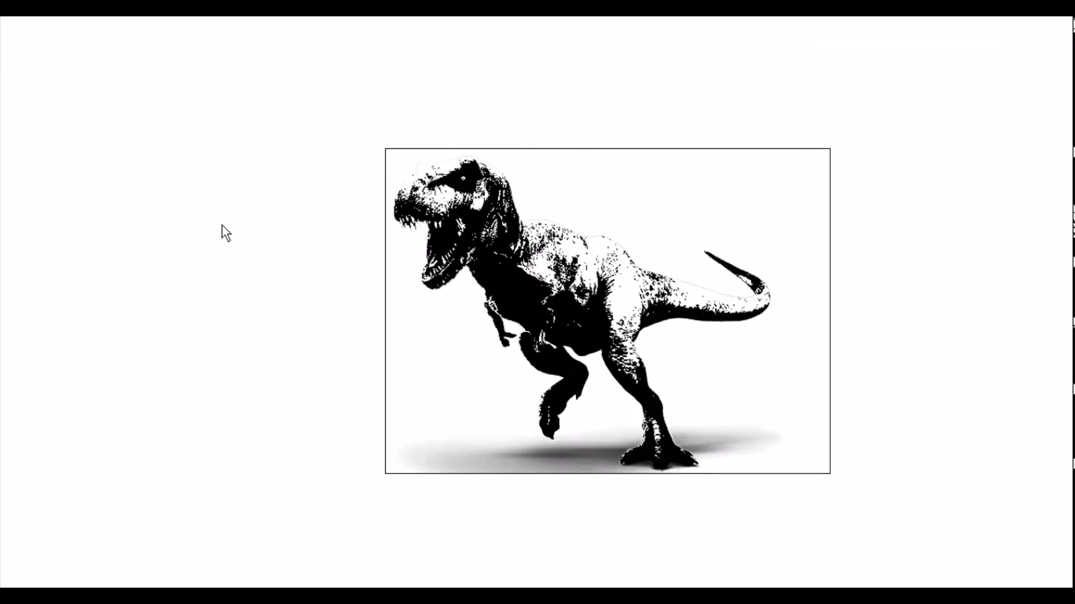
- Advance through the bar's sweep and return reveals, then exit the slide show
left_click(274, 82)
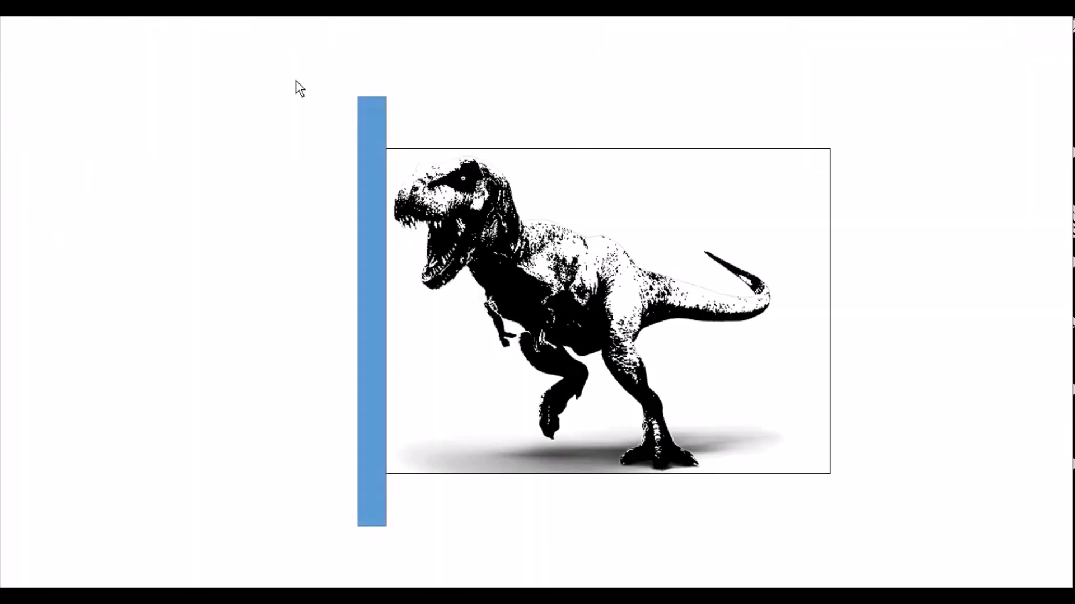
left_click(305, 80)
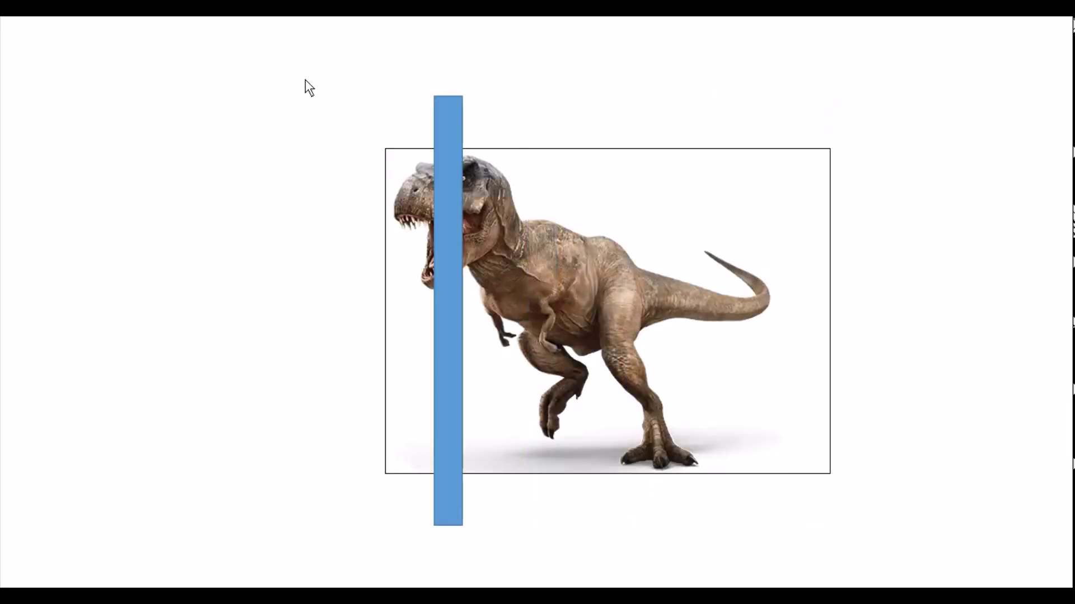
left_click(304, 79)
left_click(305, 80)
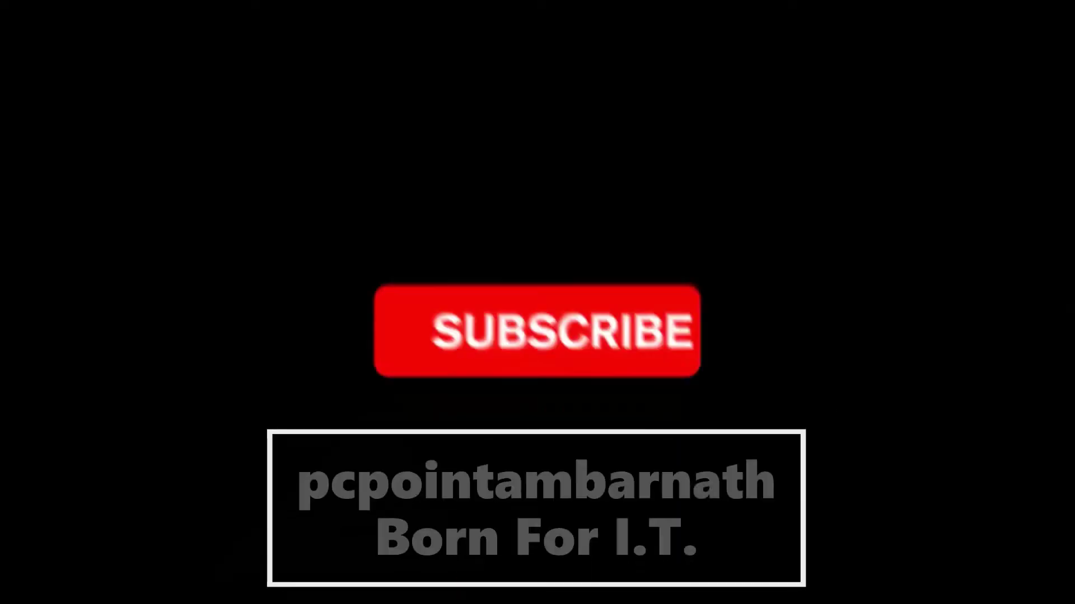